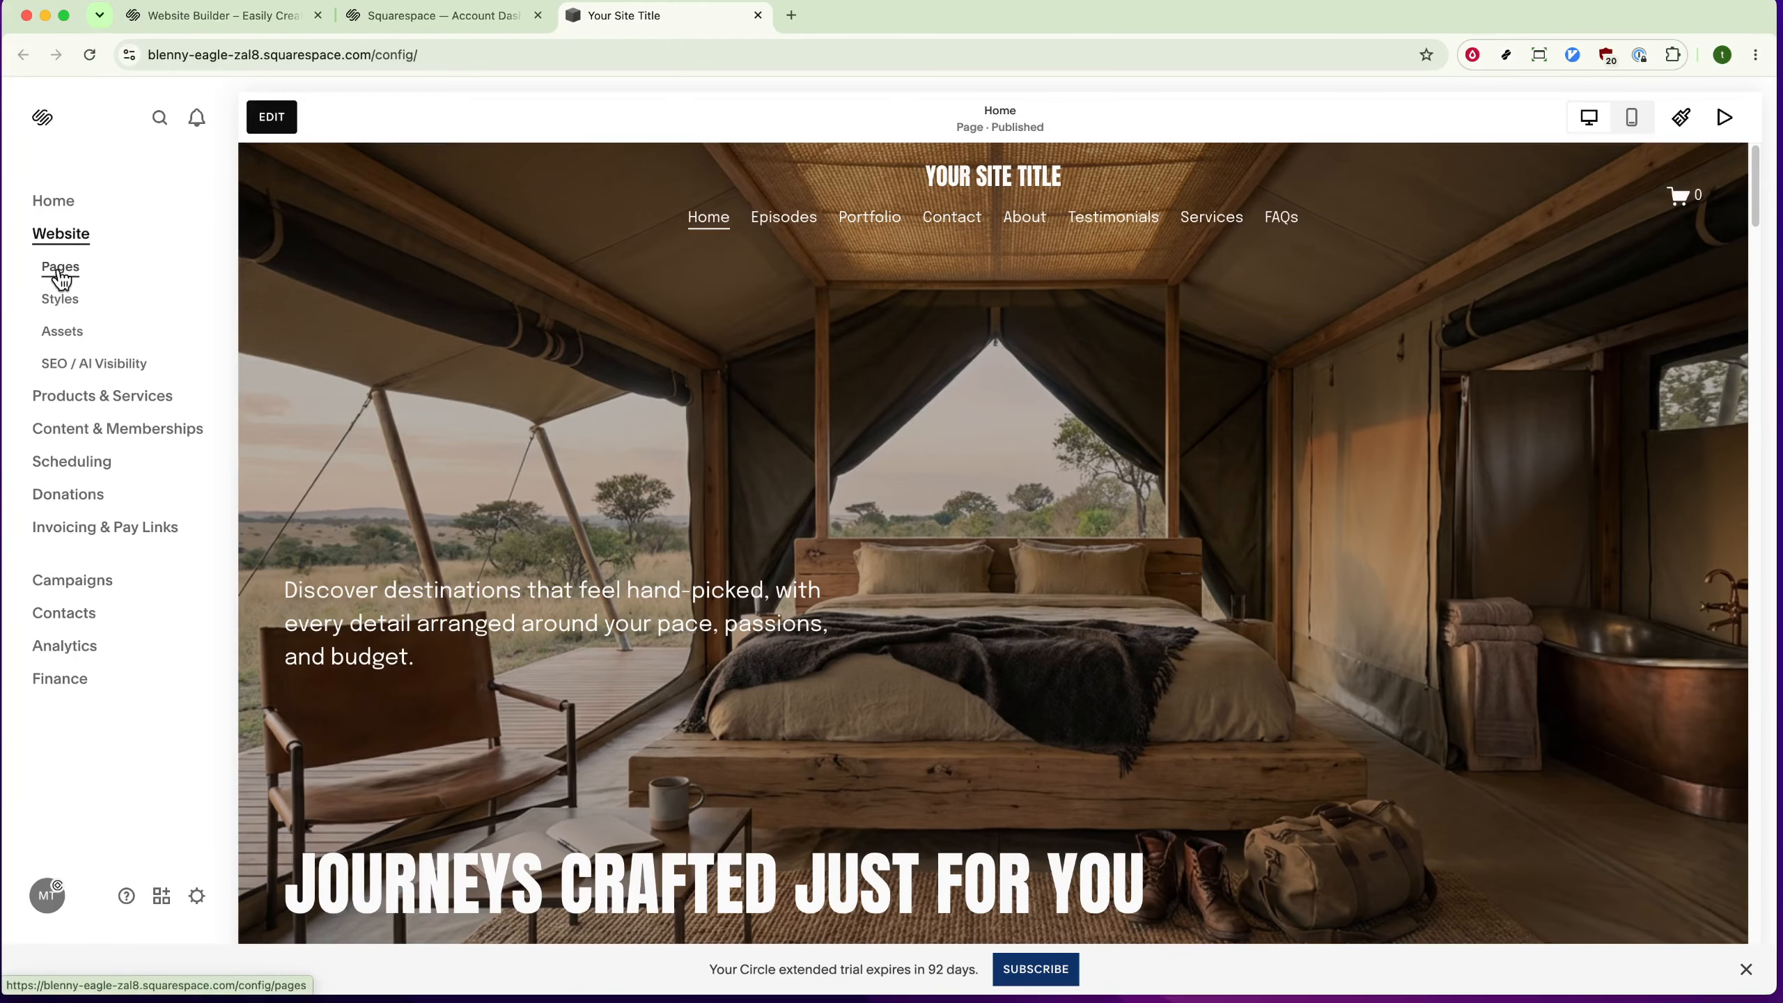
# Add a blank page named "Landing Page" to the main navigation.
pyautogui.click(60, 275)
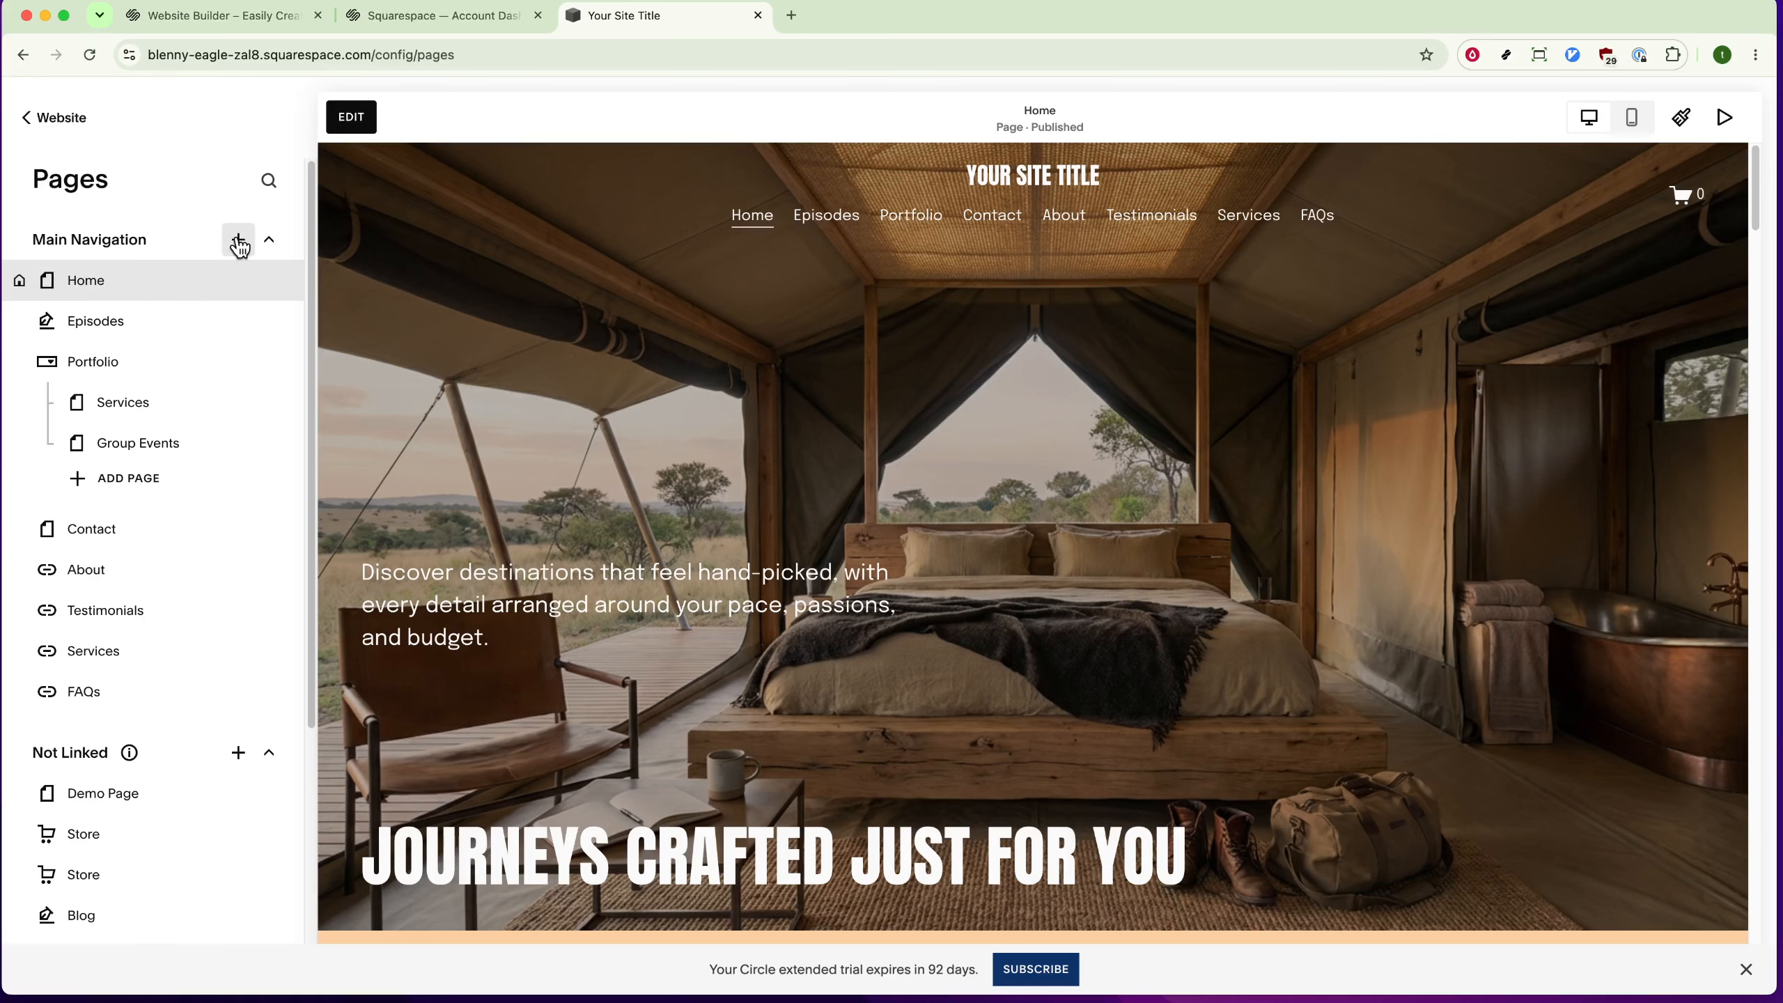
pyautogui.click(239, 241)
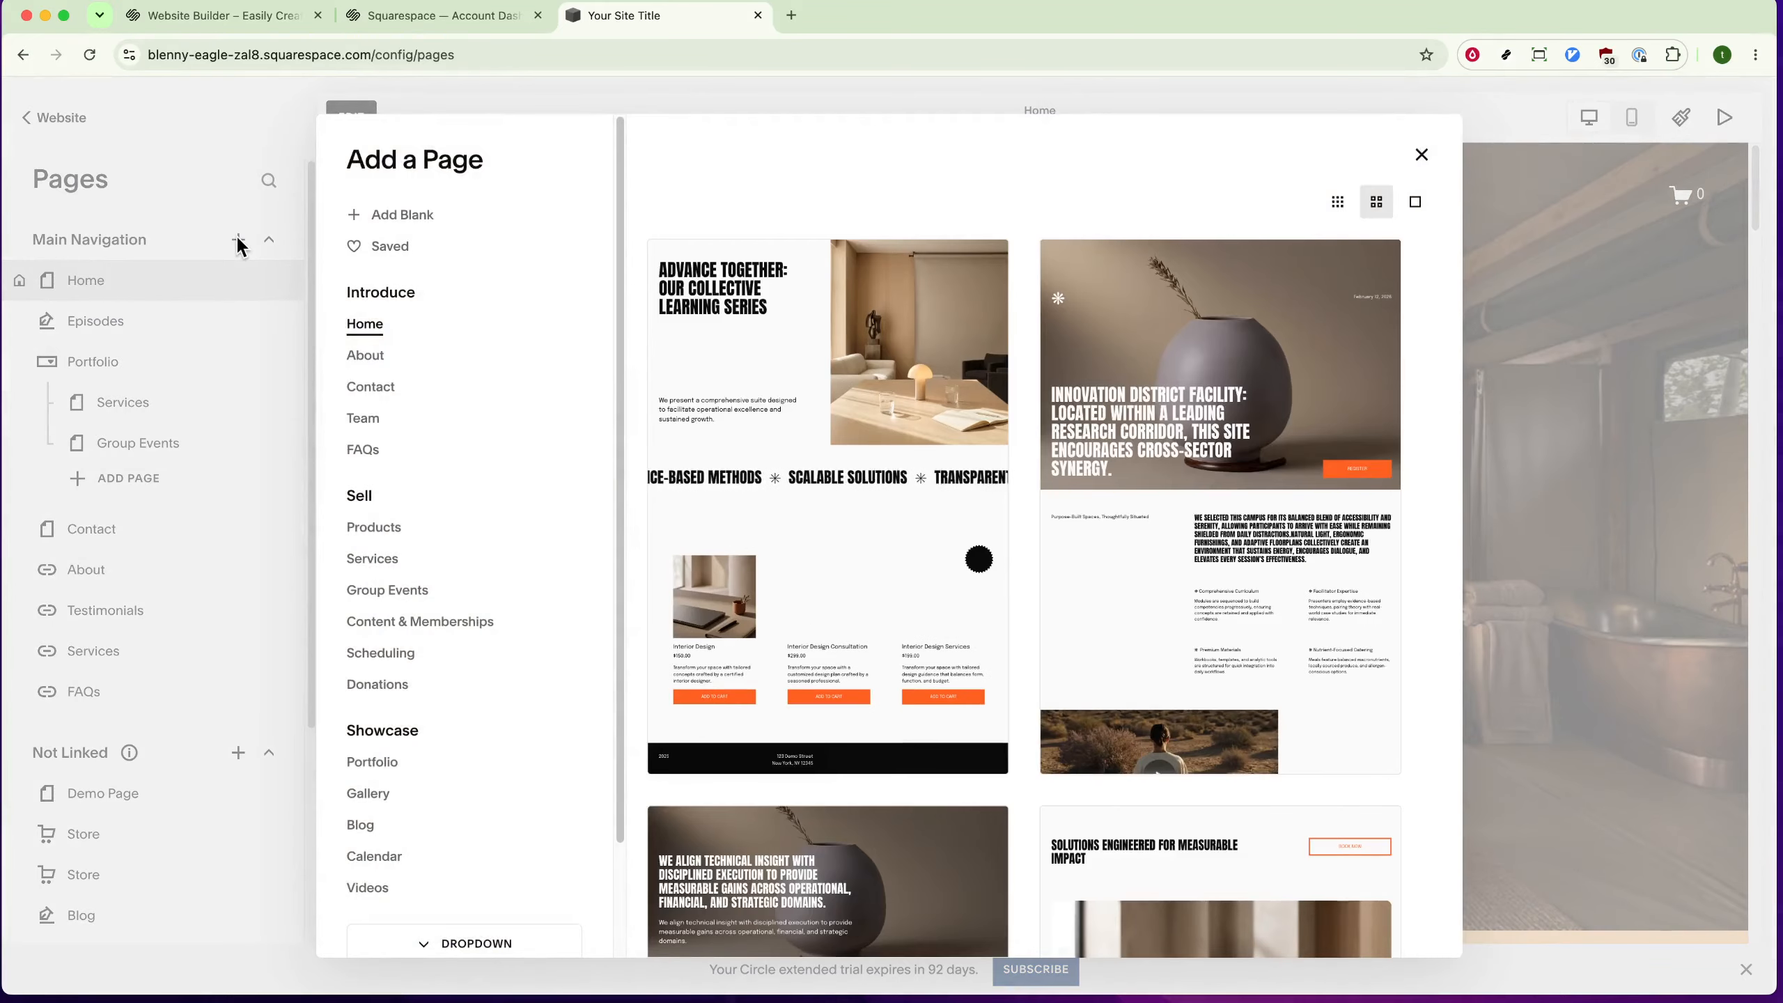
pyautogui.click(395, 220)
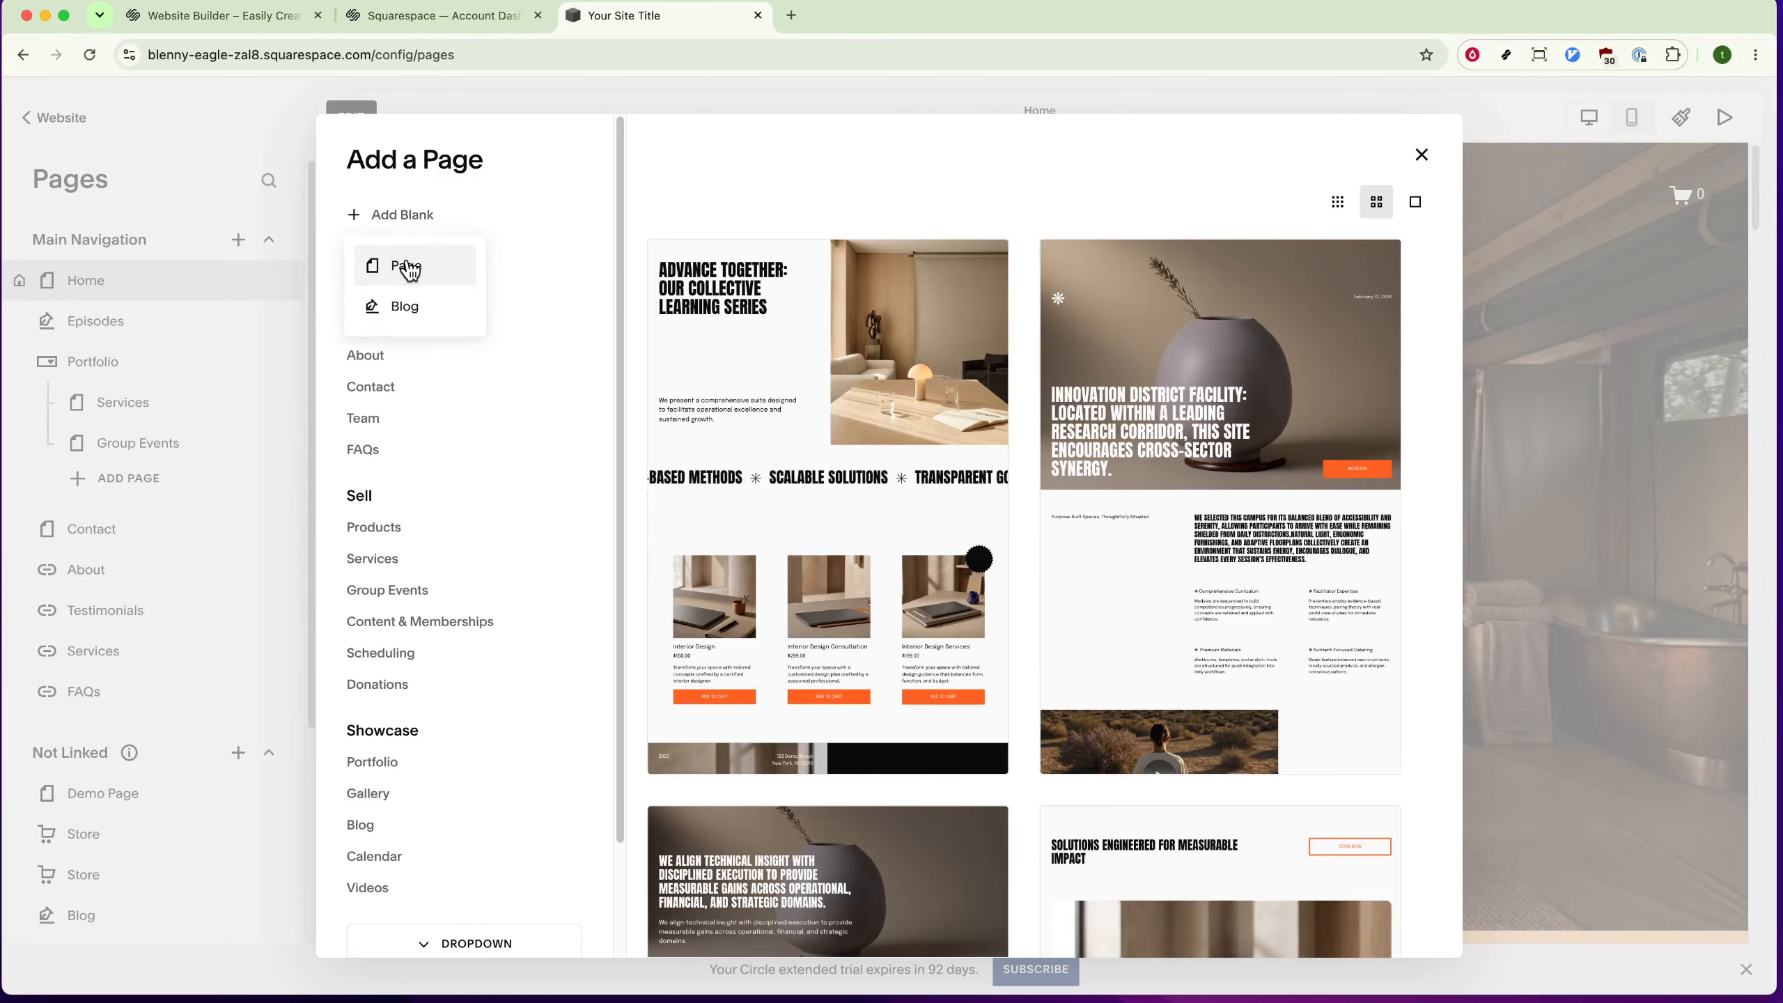
pyautogui.click(411, 267)
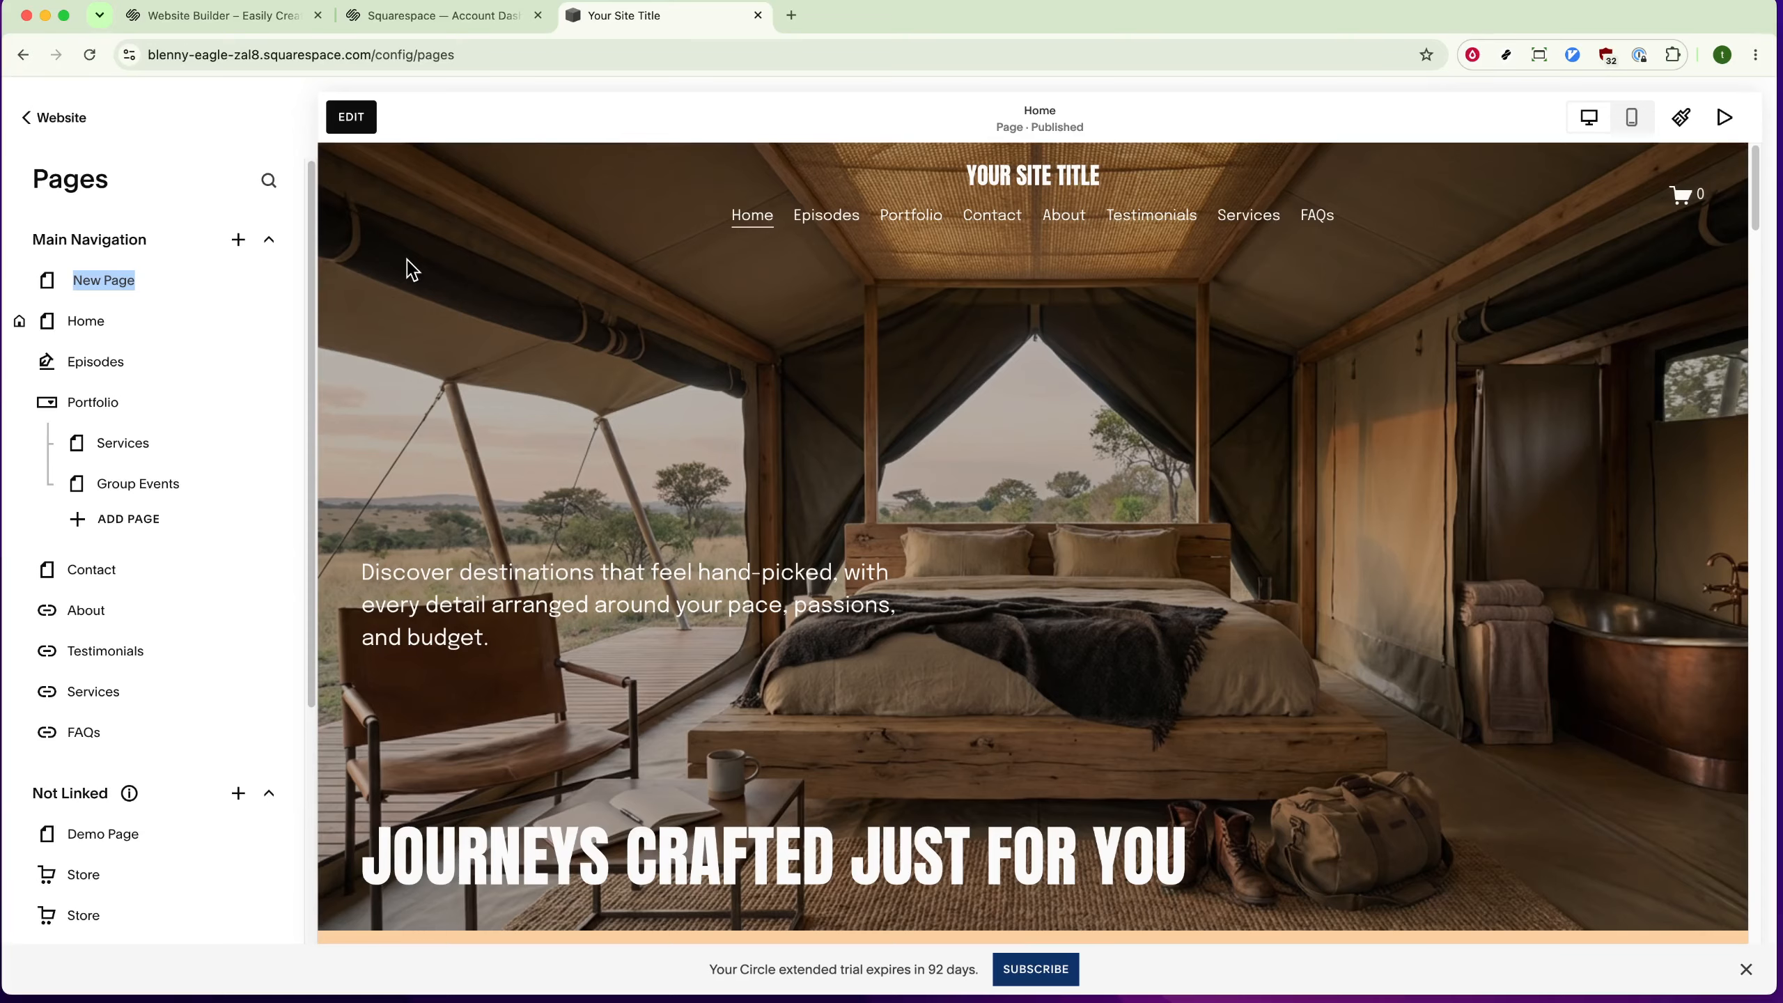
pyautogui.write('Landing')
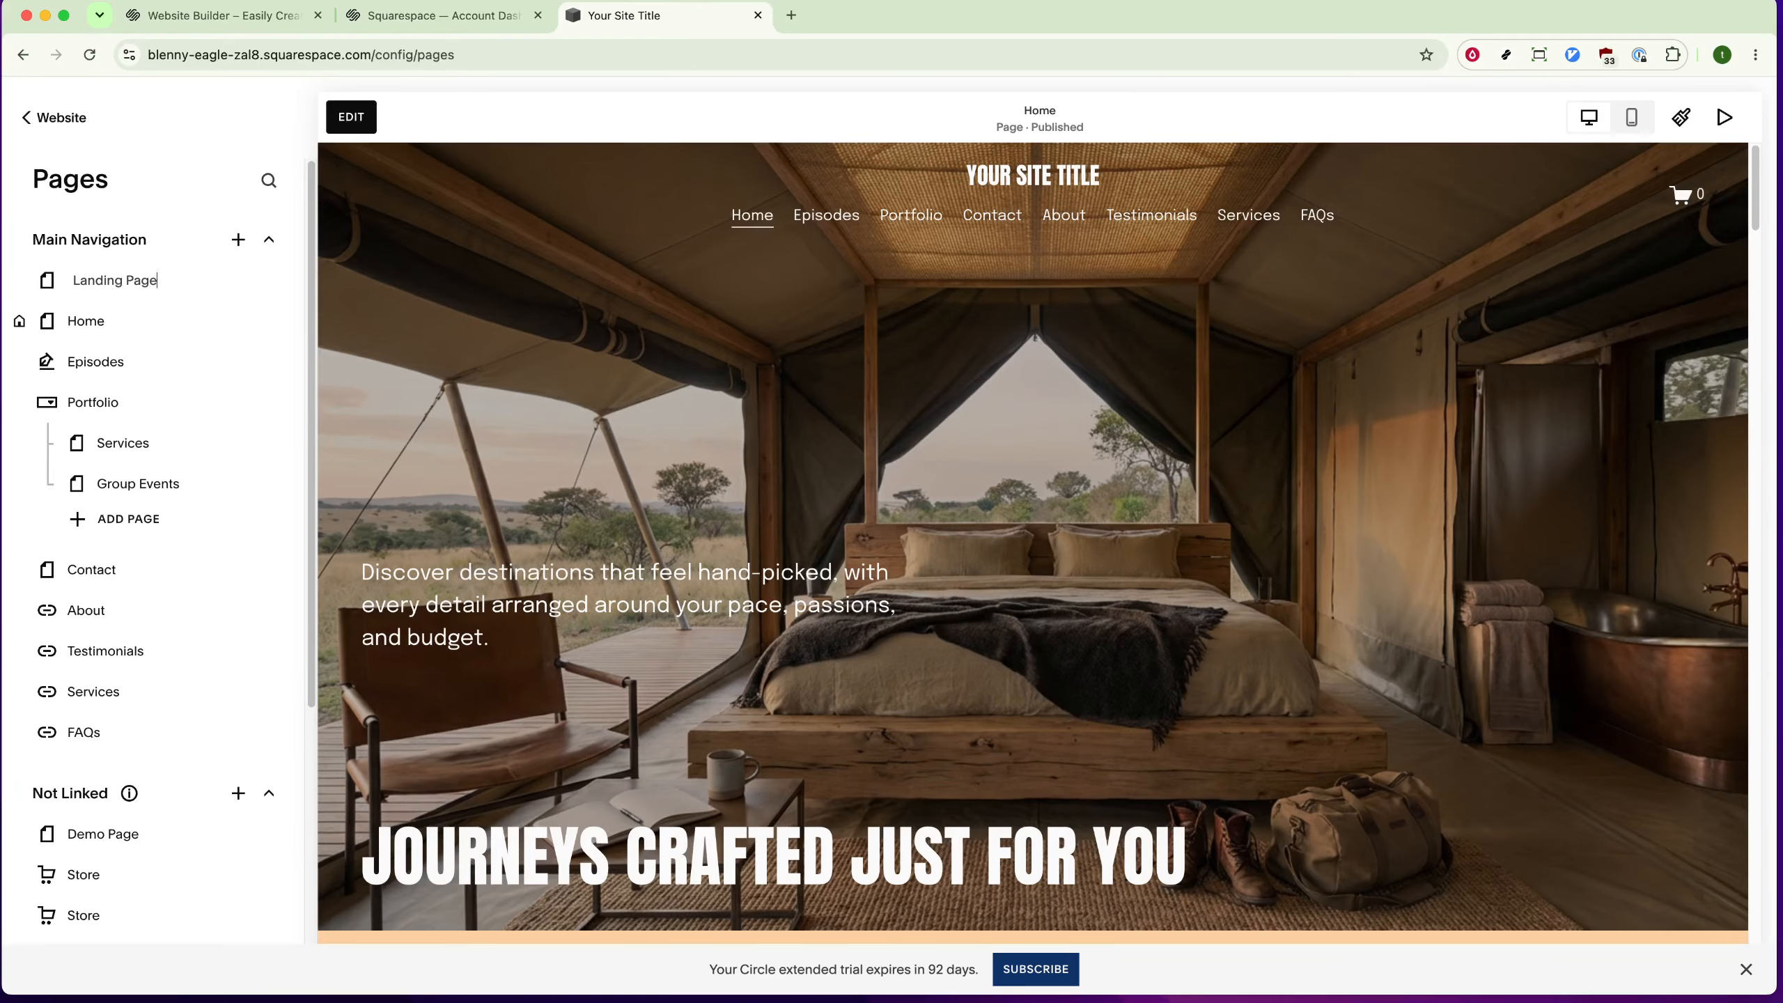
pyautogui.press('Return')
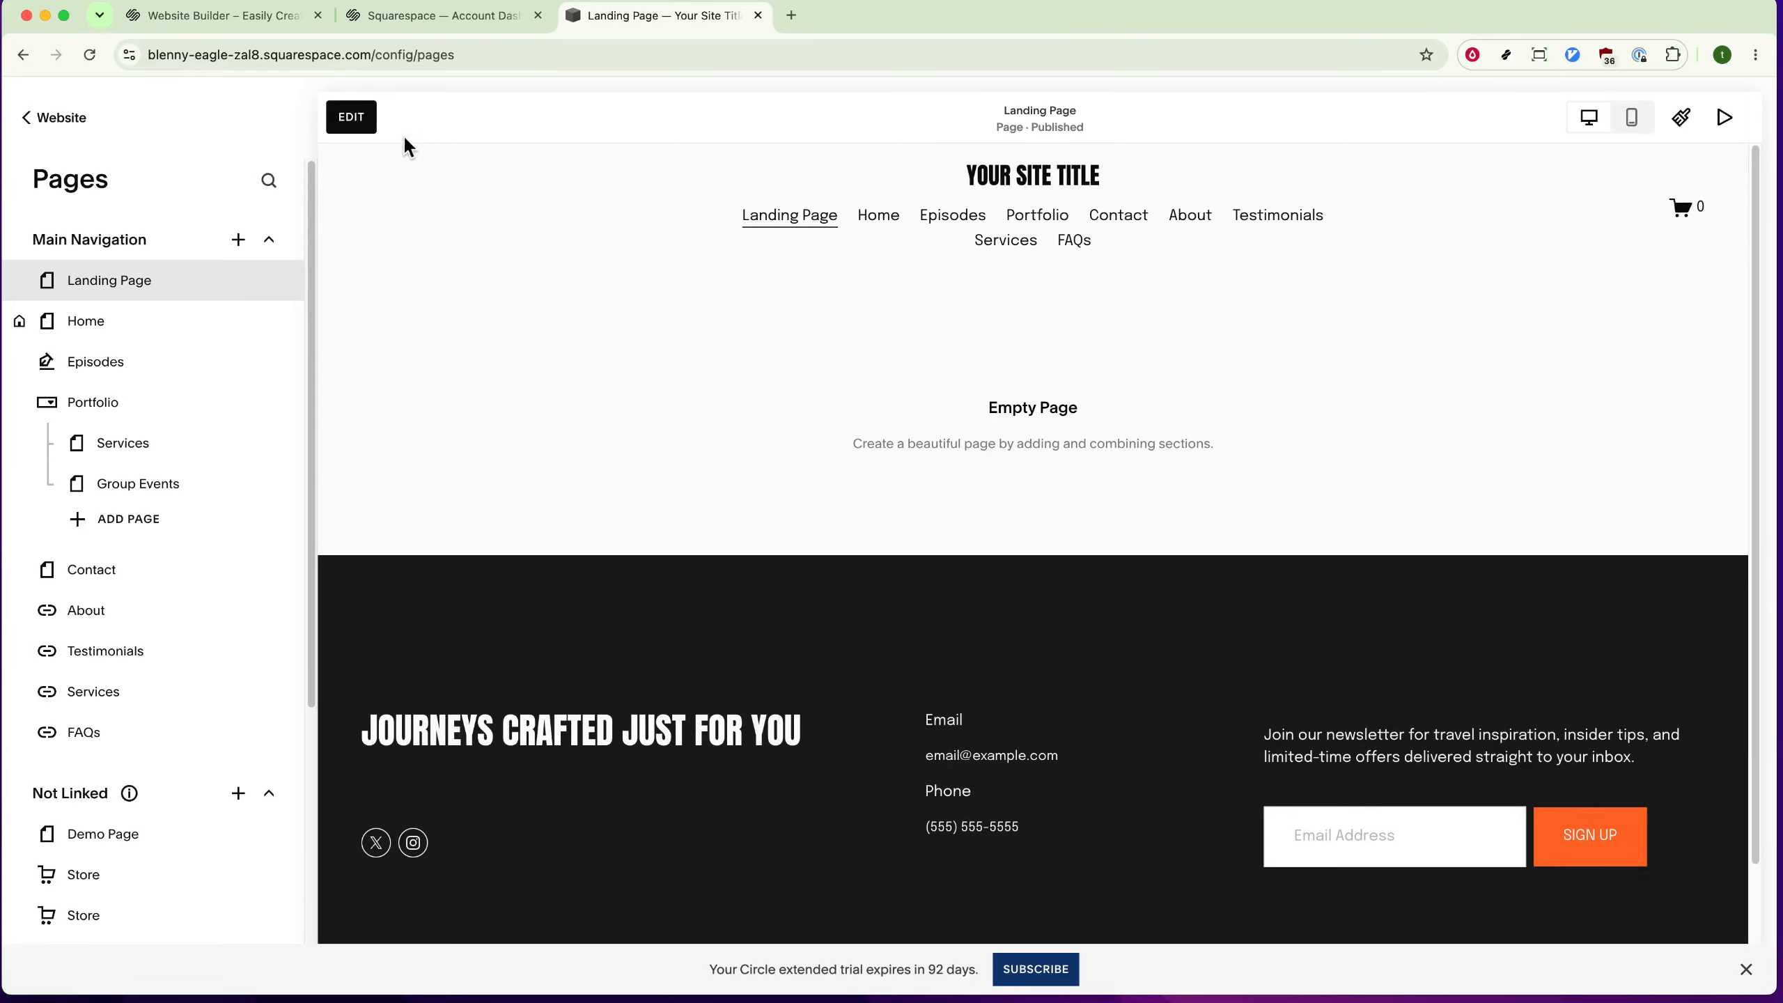
# Open the Landing Page for editing and add a blank section to it.
pyautogui.click(358, 122)
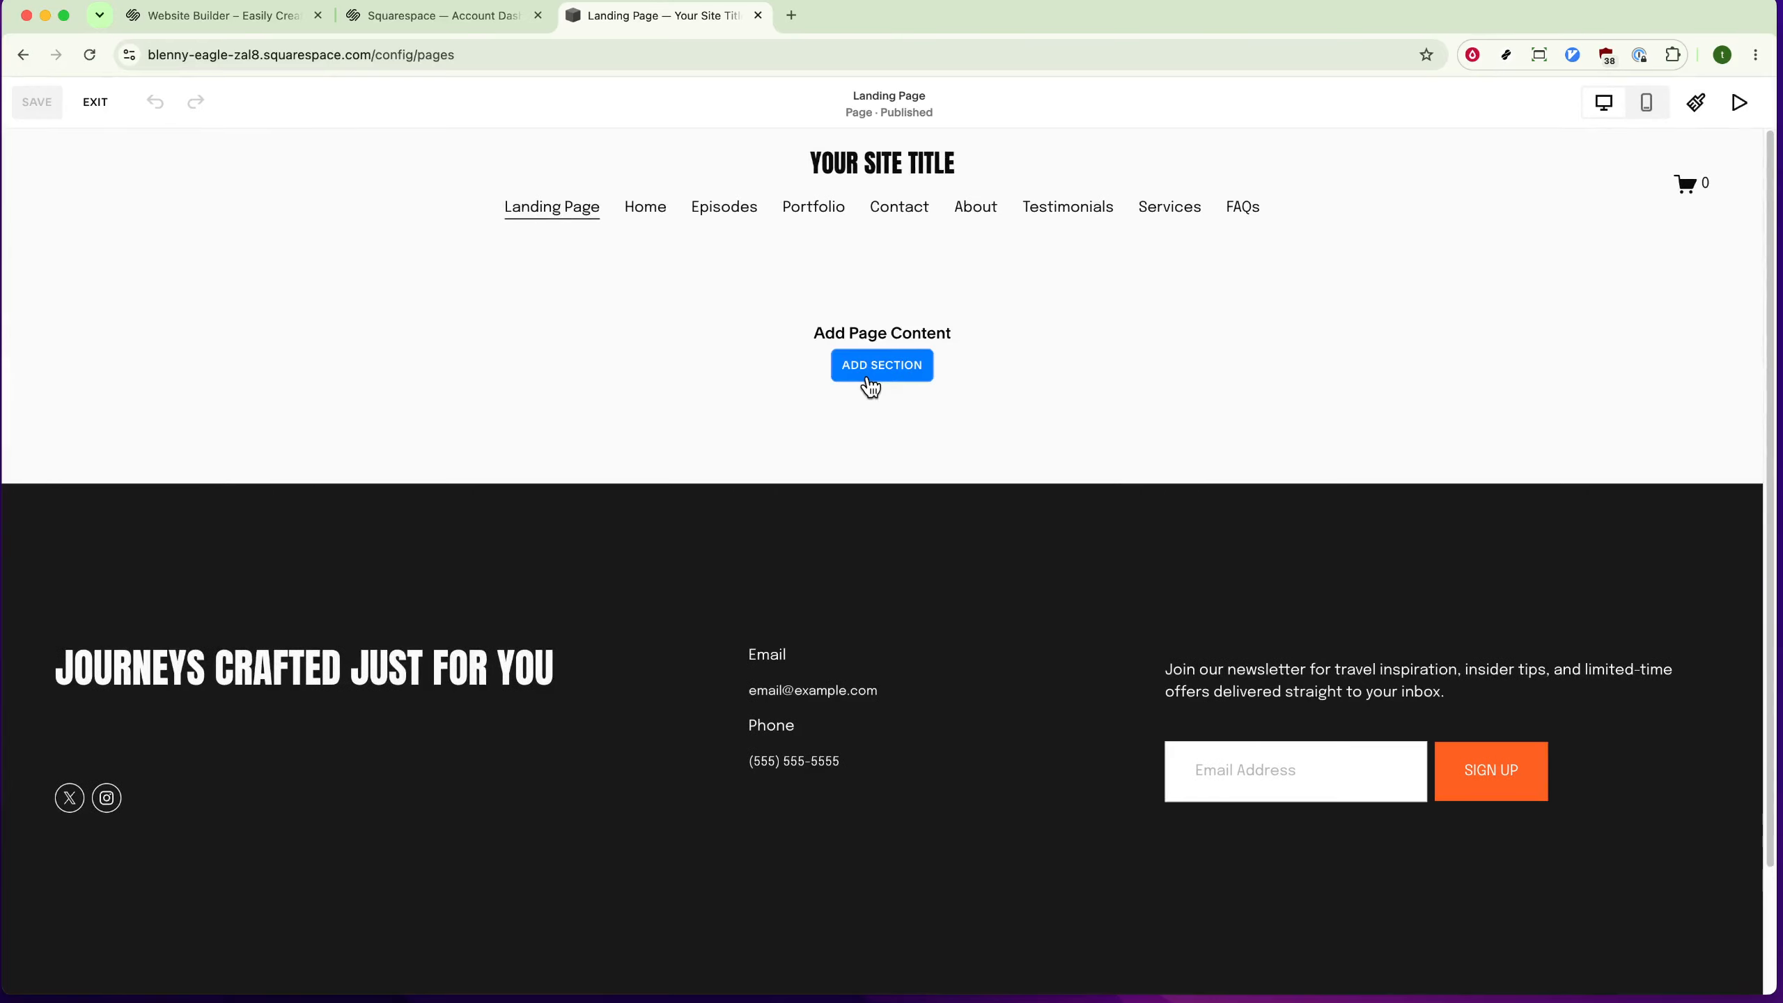
pyautogui.click(869, 383)
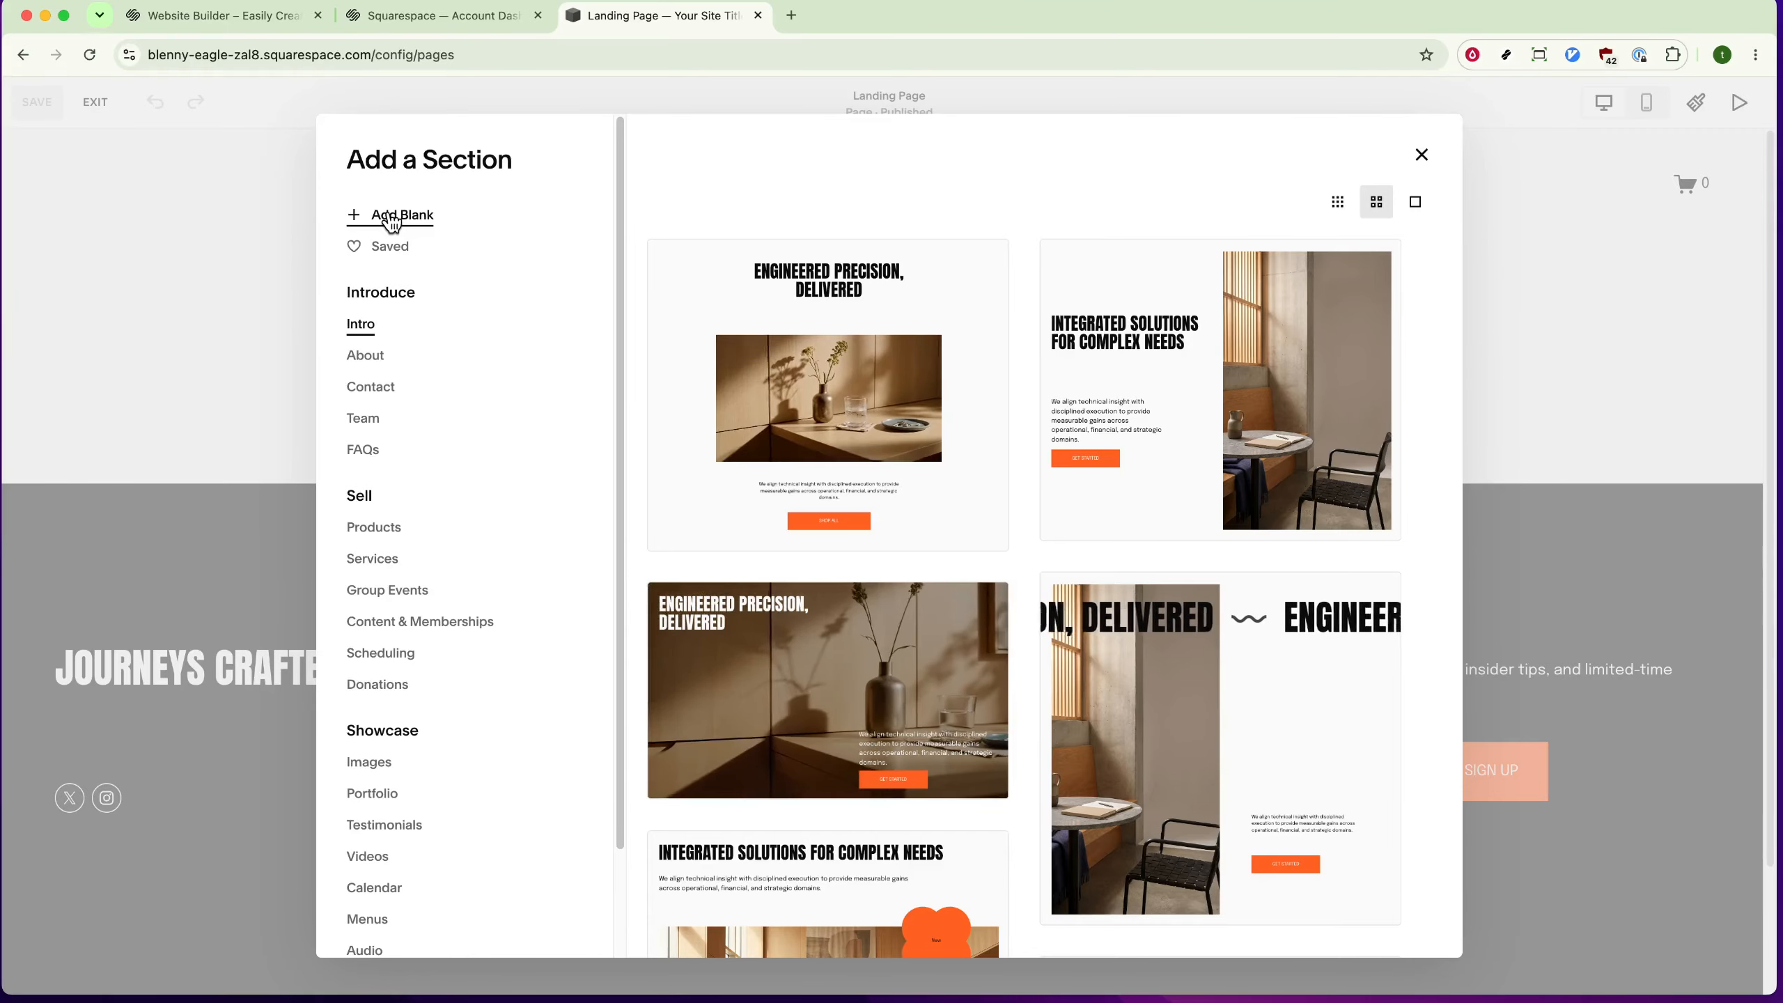
pyautogui.click(391, 220)
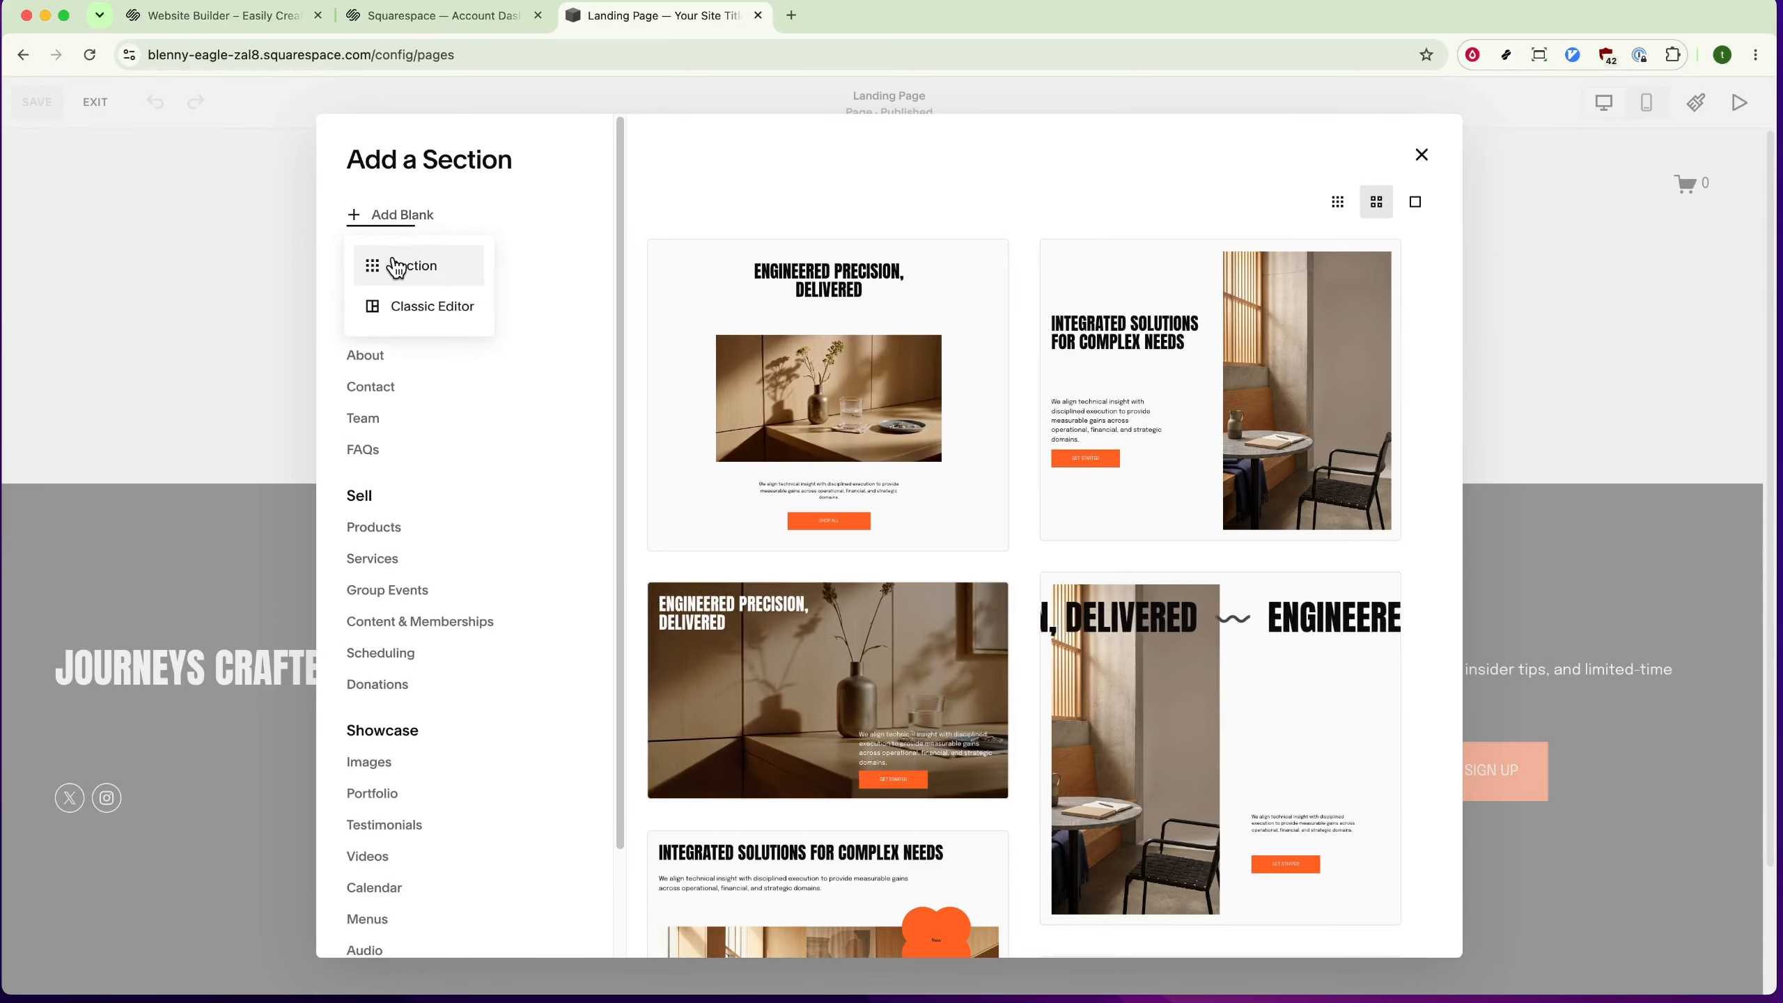
pyautogui.click(397, 267)
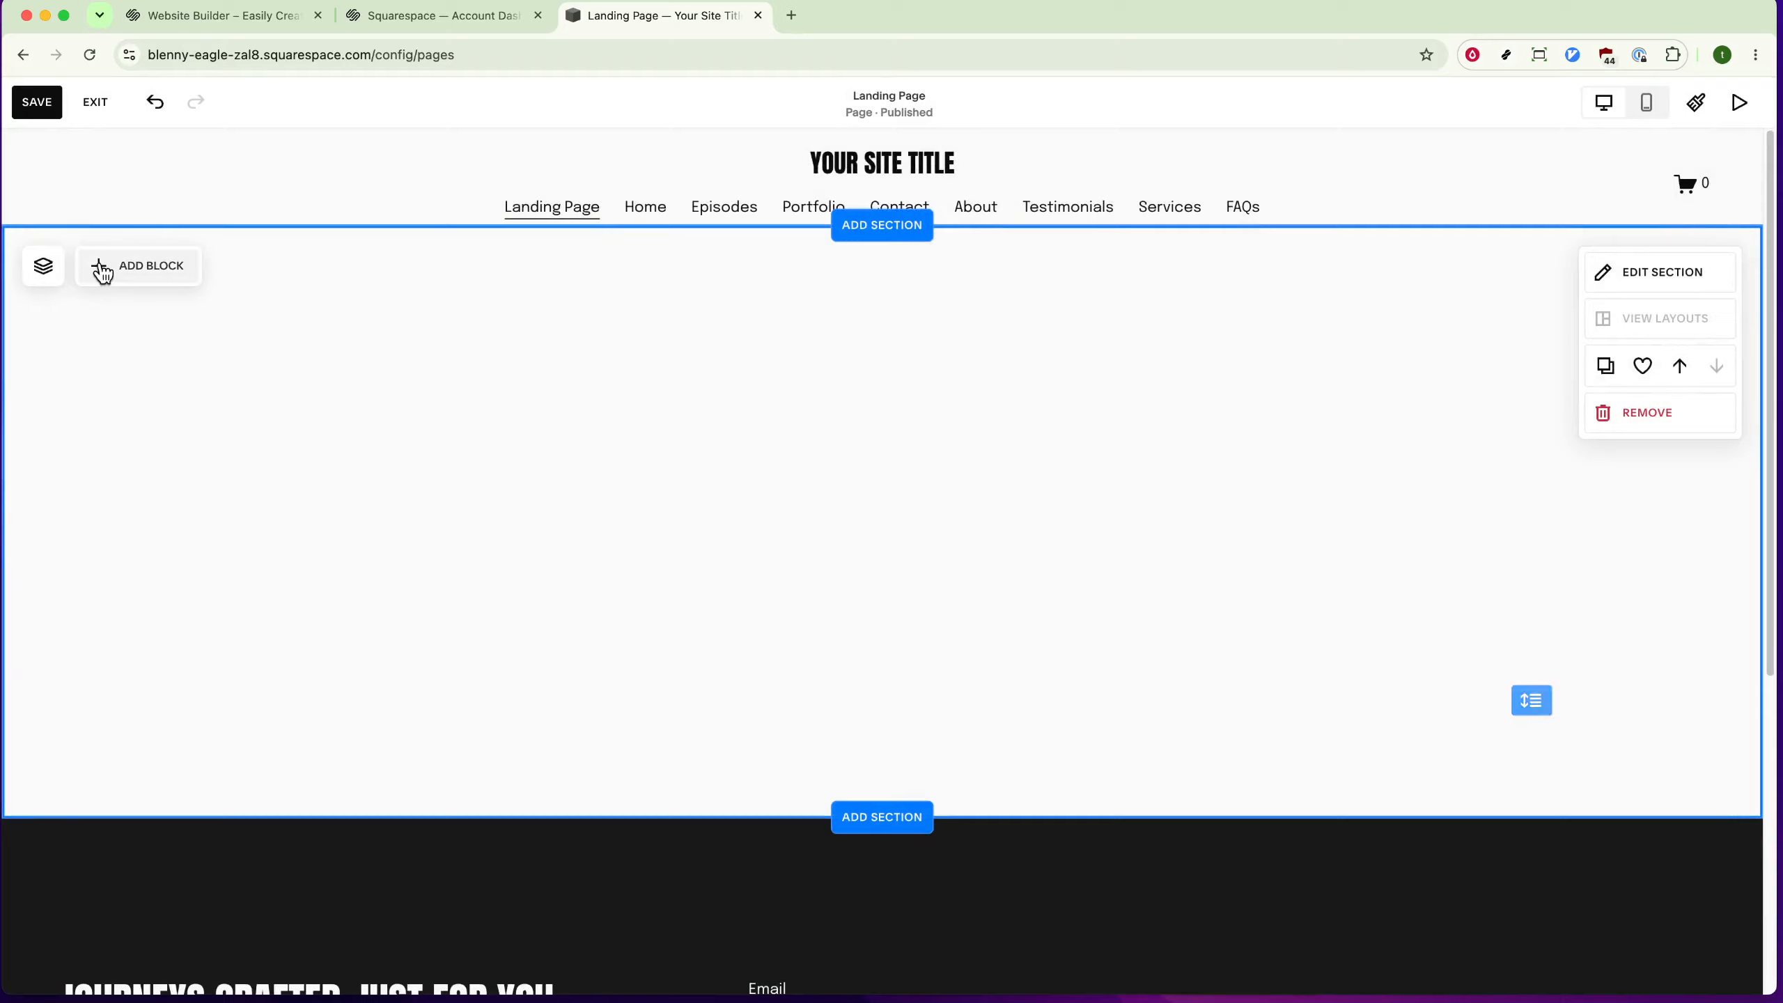
# Search the blocks for "Text" and add a text block to the new section.
pyautogui.click(103, 272)
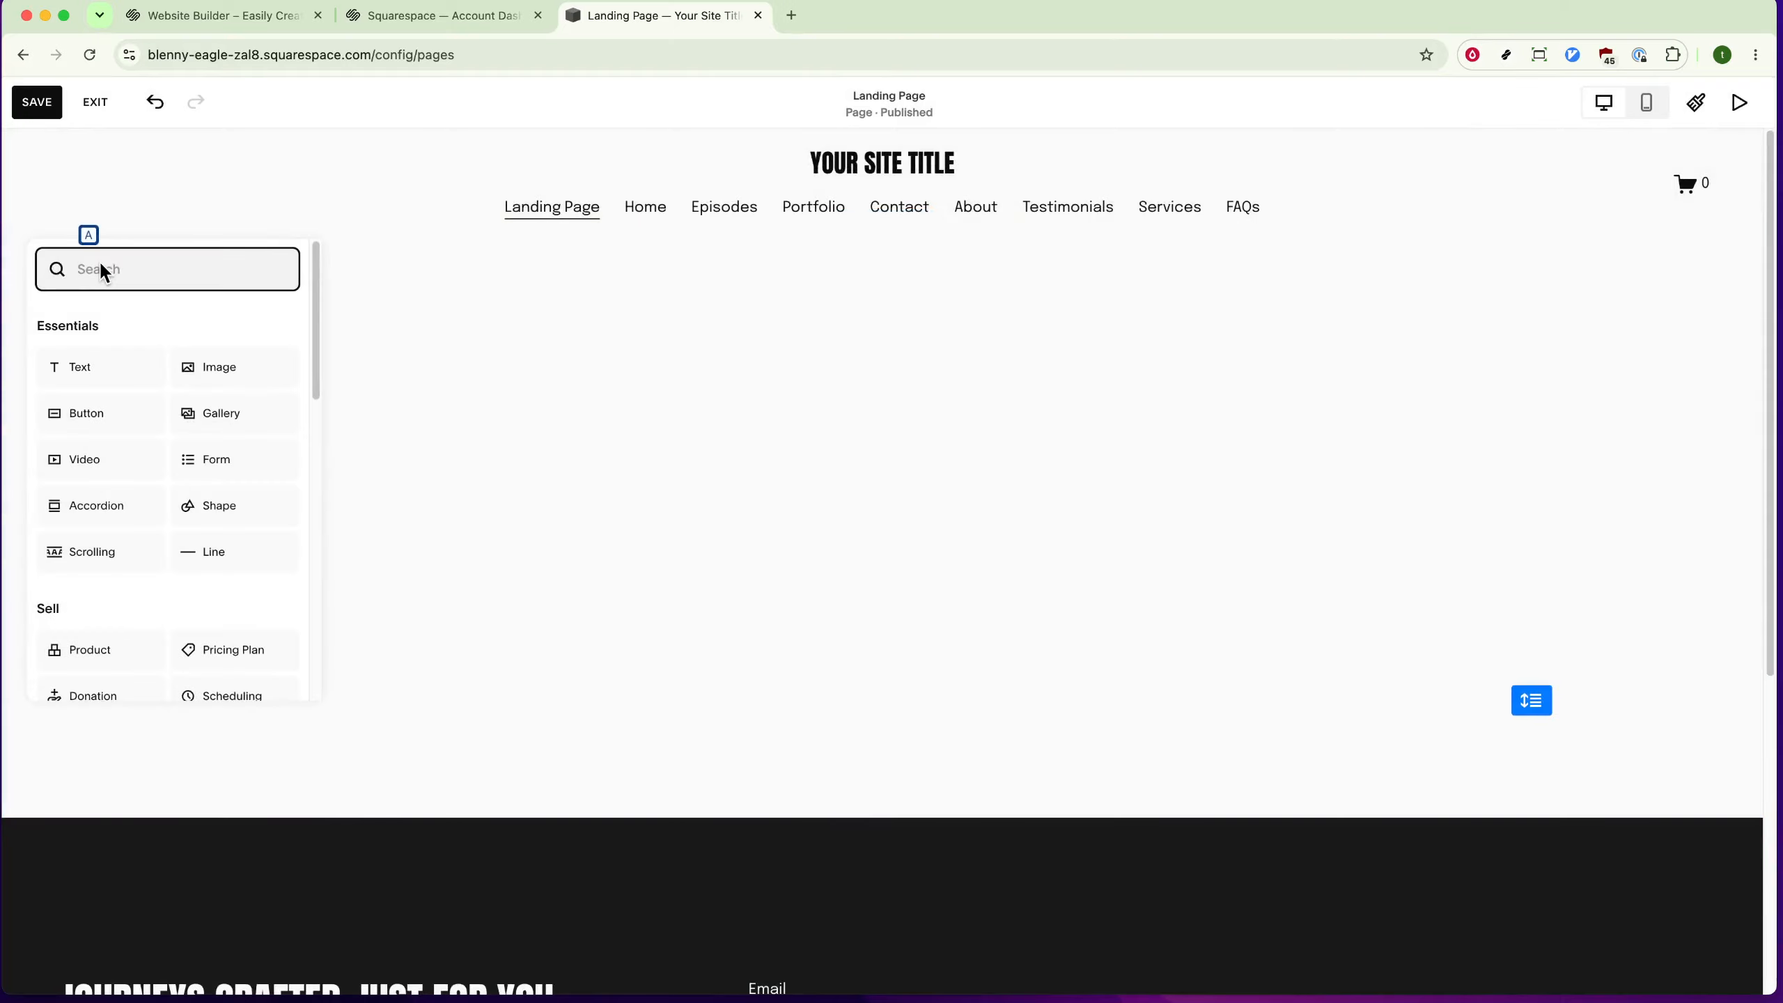
pyautogui.click(102, 271)
pyautogui.write('Tex')
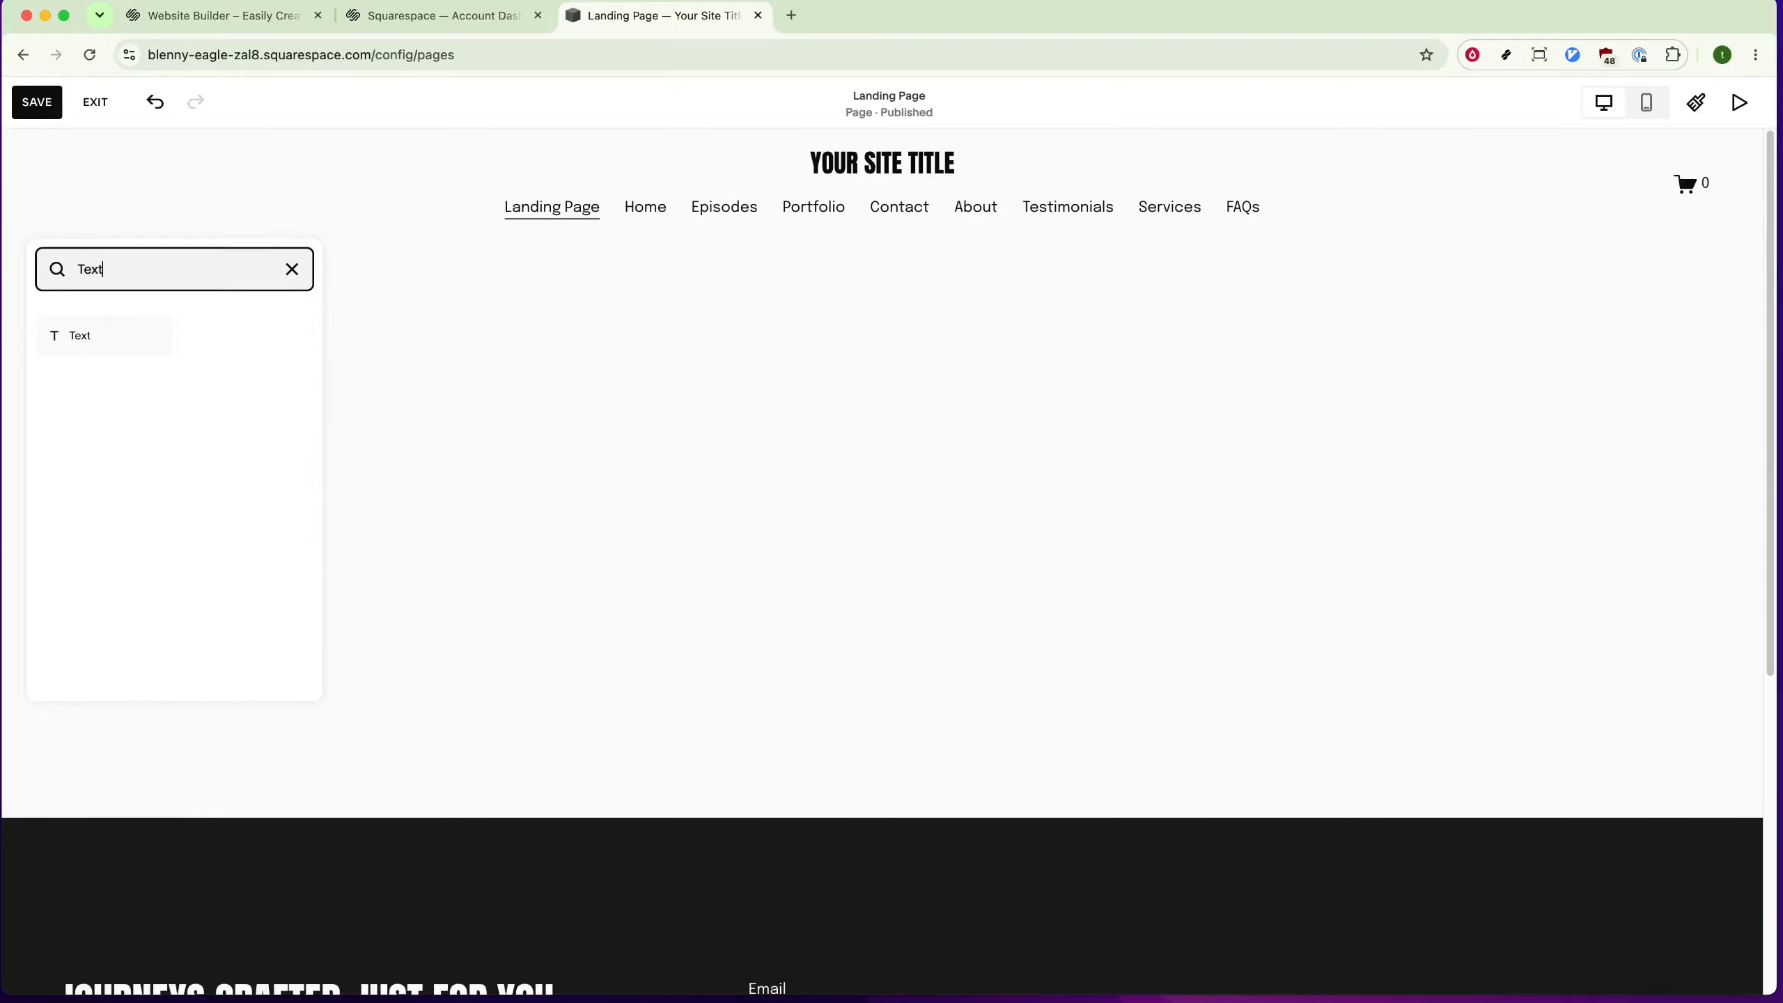
pyautogui.write('t')
pyautogui.click(79, 335)
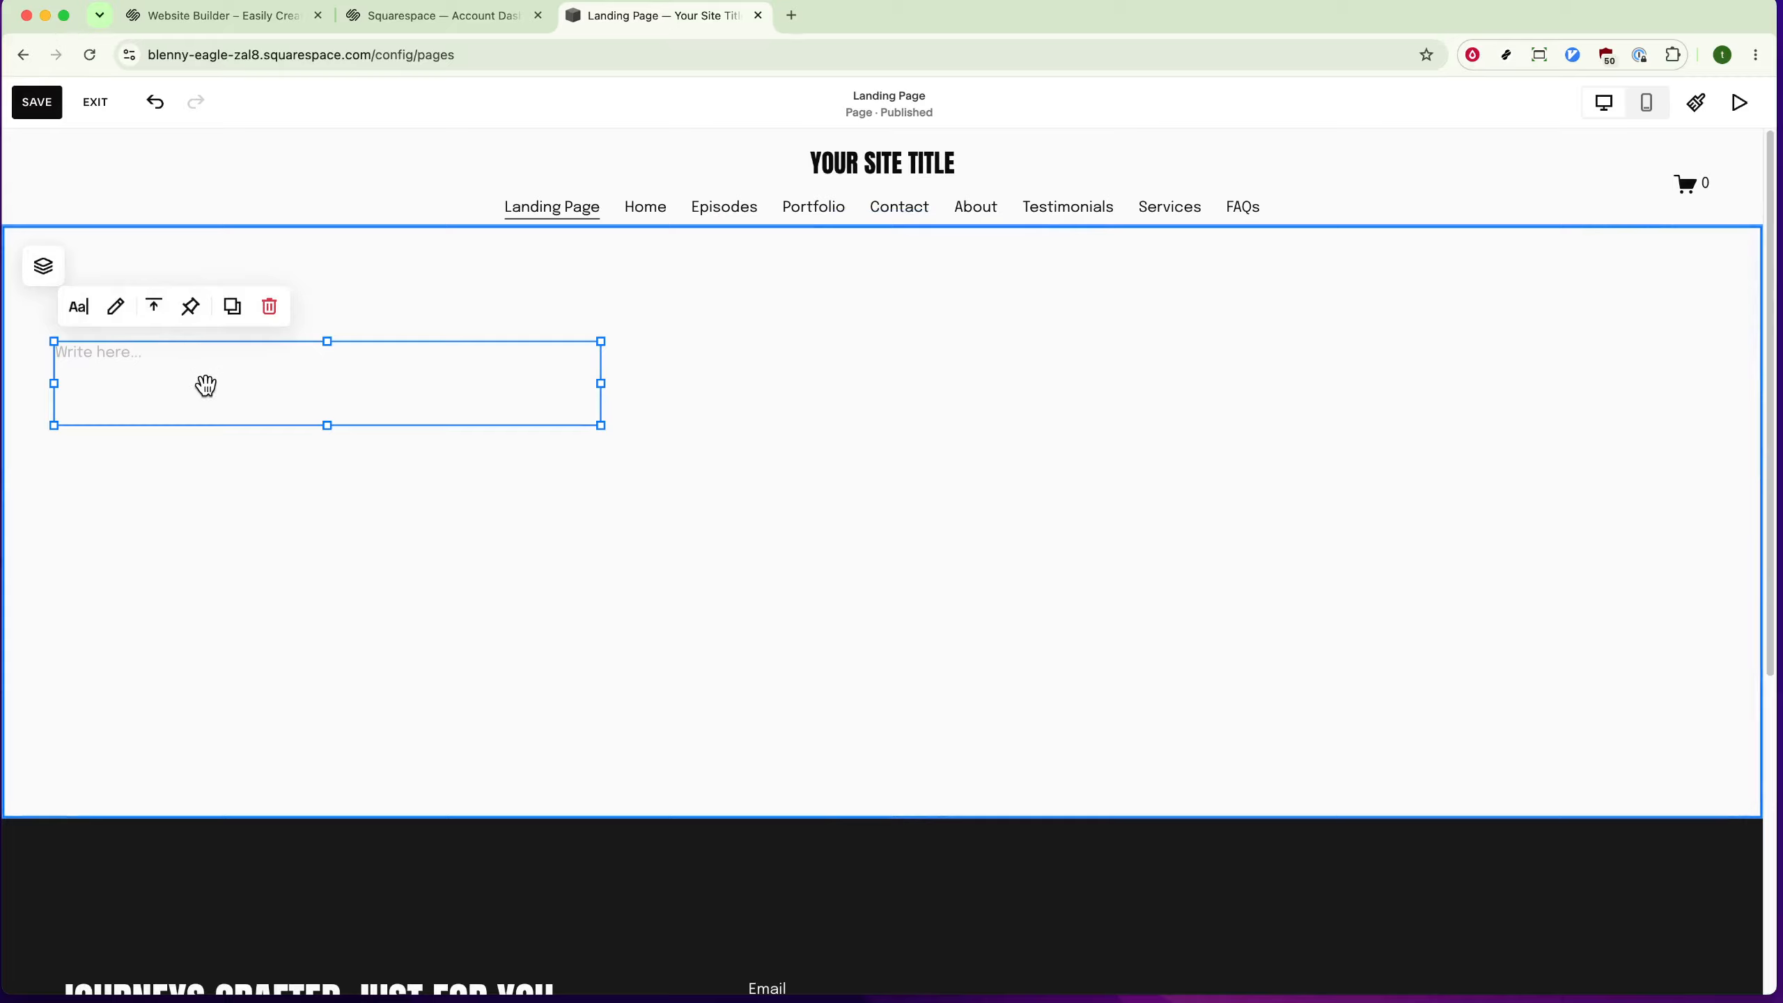
# Enter "Landing Page" as the content of the new text block.
pyautogui.doubleClick(224, 380)
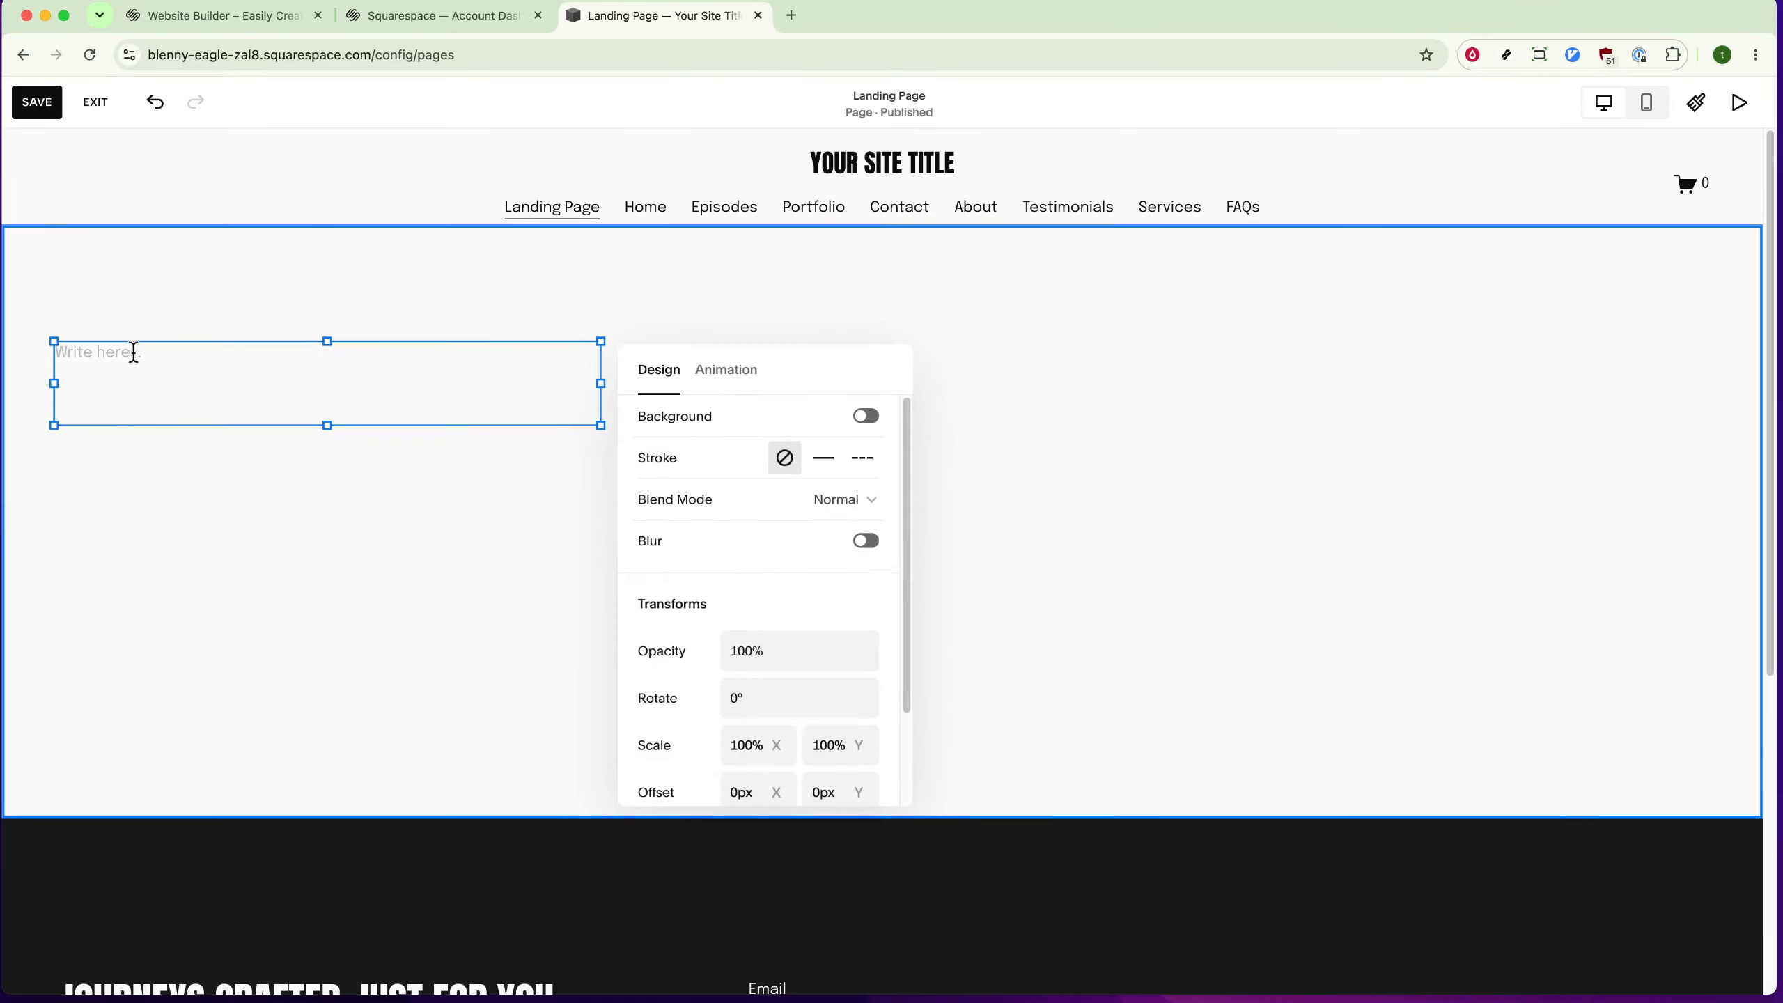
pyautogui.click(119, 352)
pyautogui.write('Land')
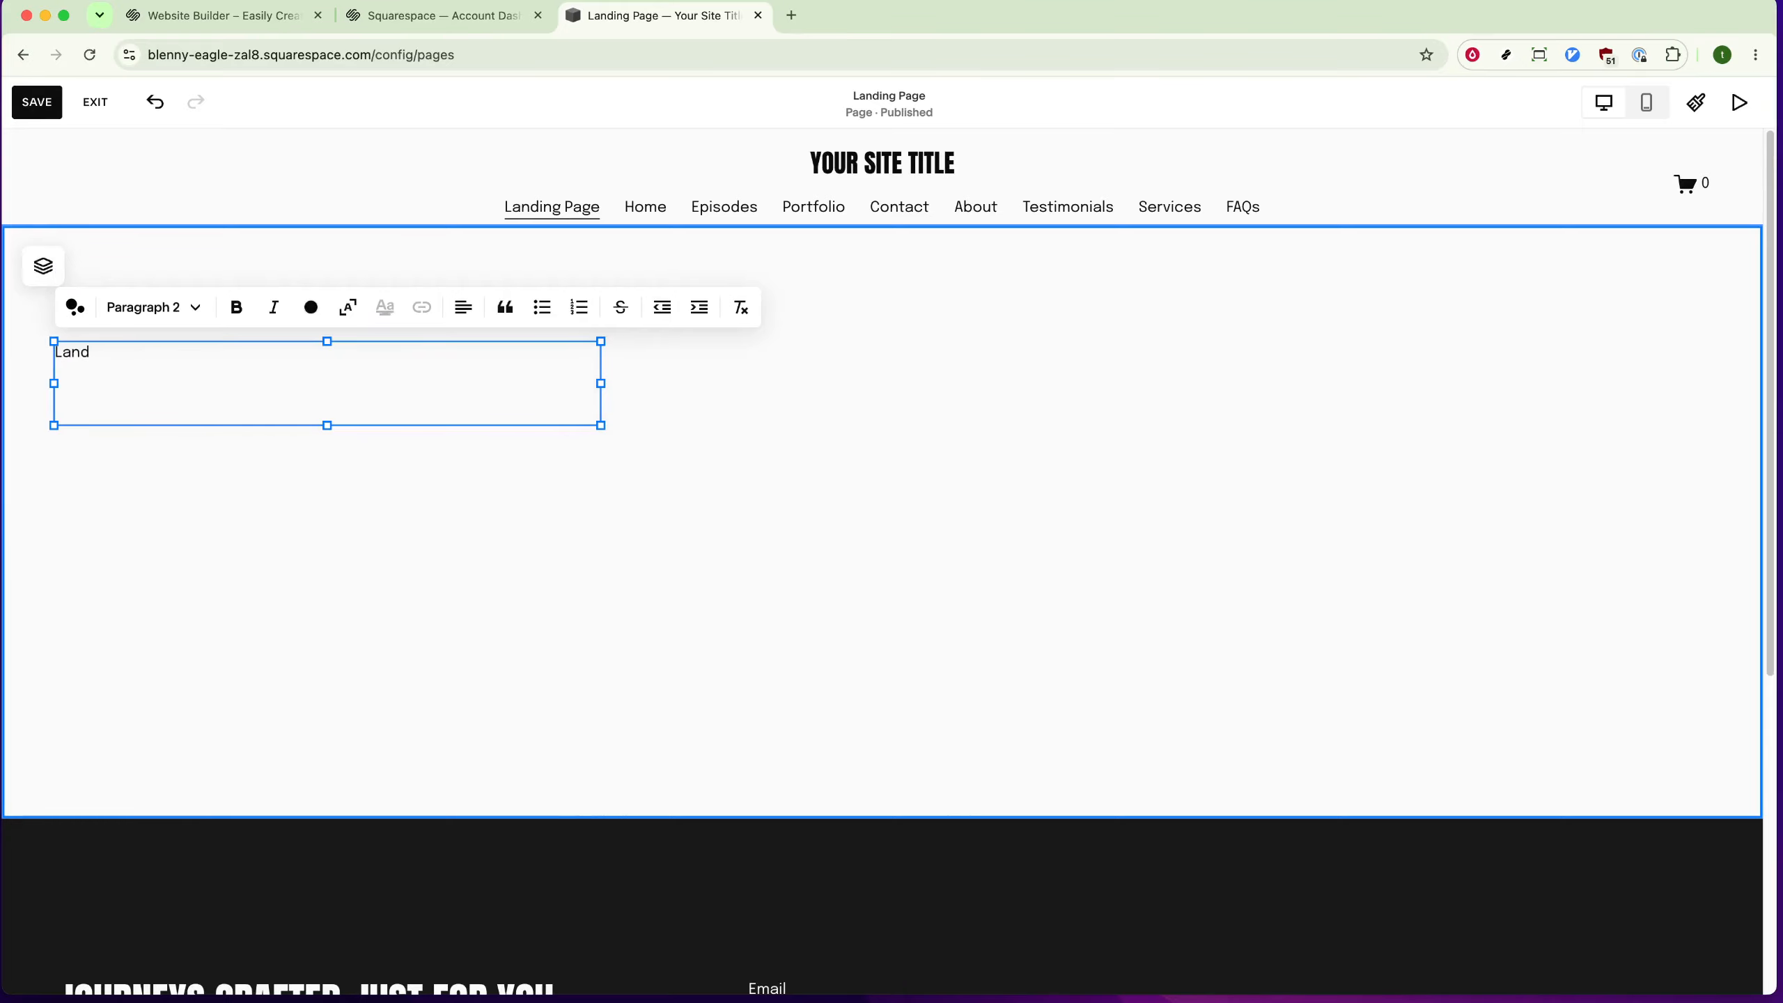
pyautogui.write('ing Page')
pyautogui.click(270, 523)
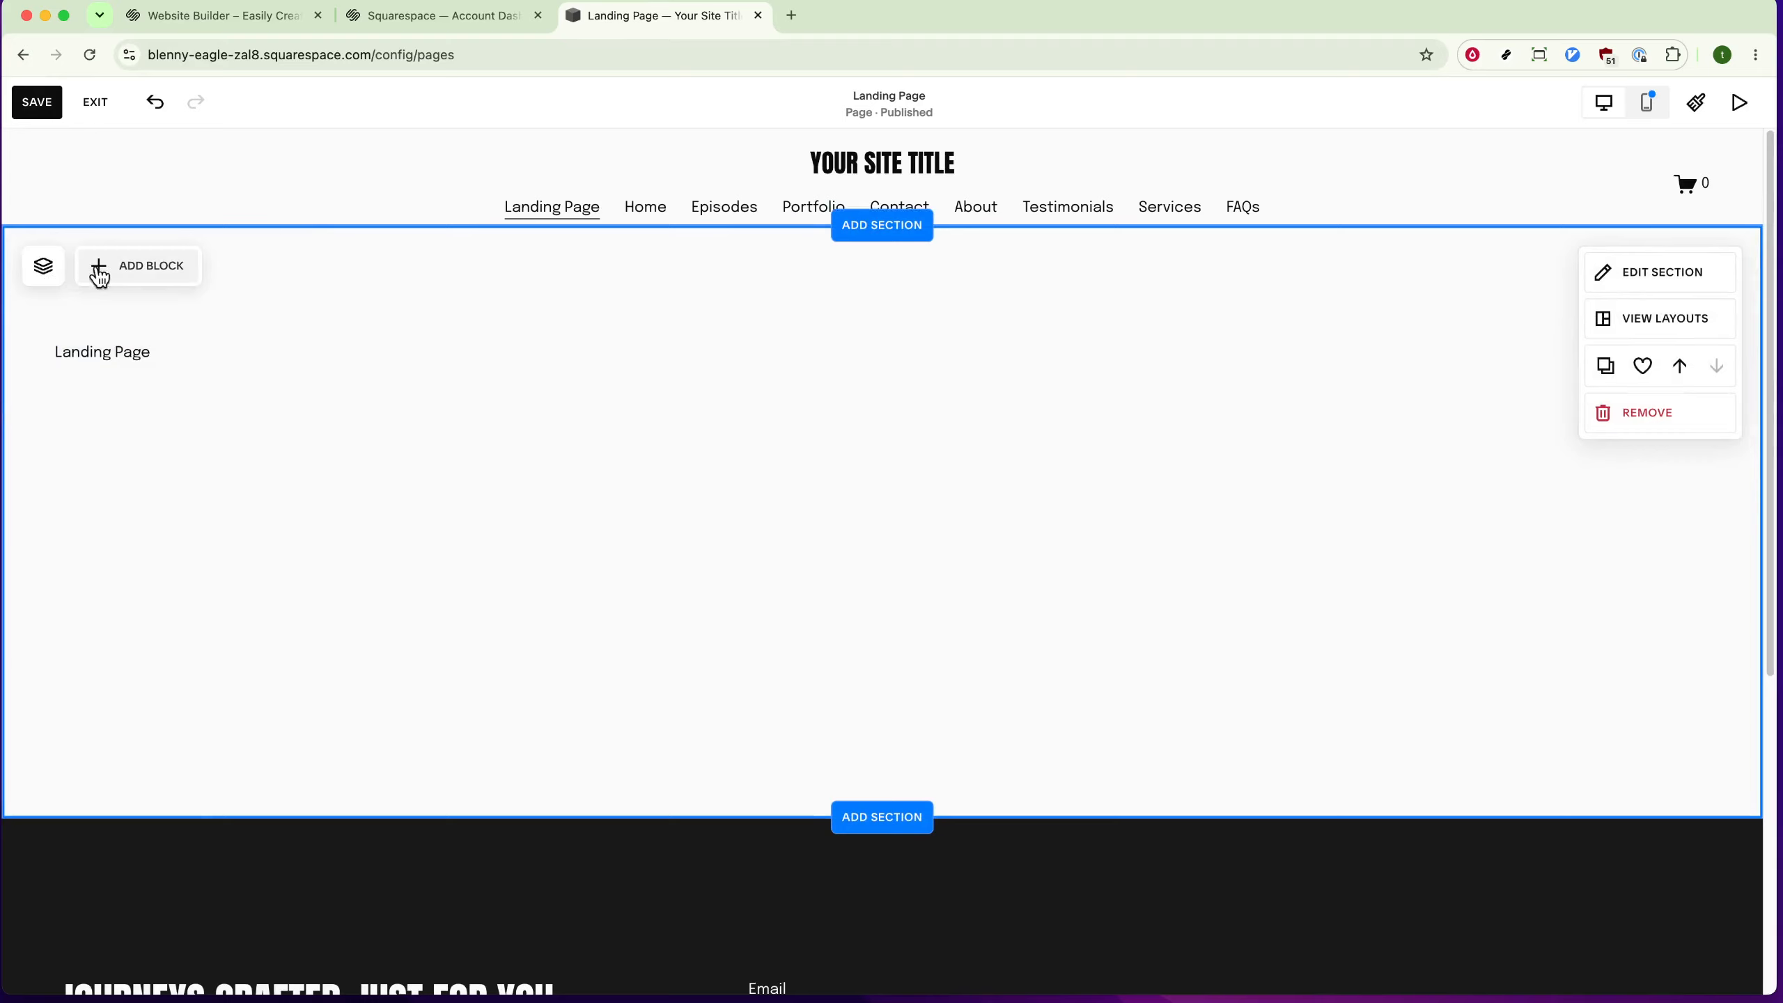
# Add an image block filled with the library photo cute-curious-gray-and-white-kitten-in-a-long-shot-photo.jpg.
pyautogui.click(105, 275)
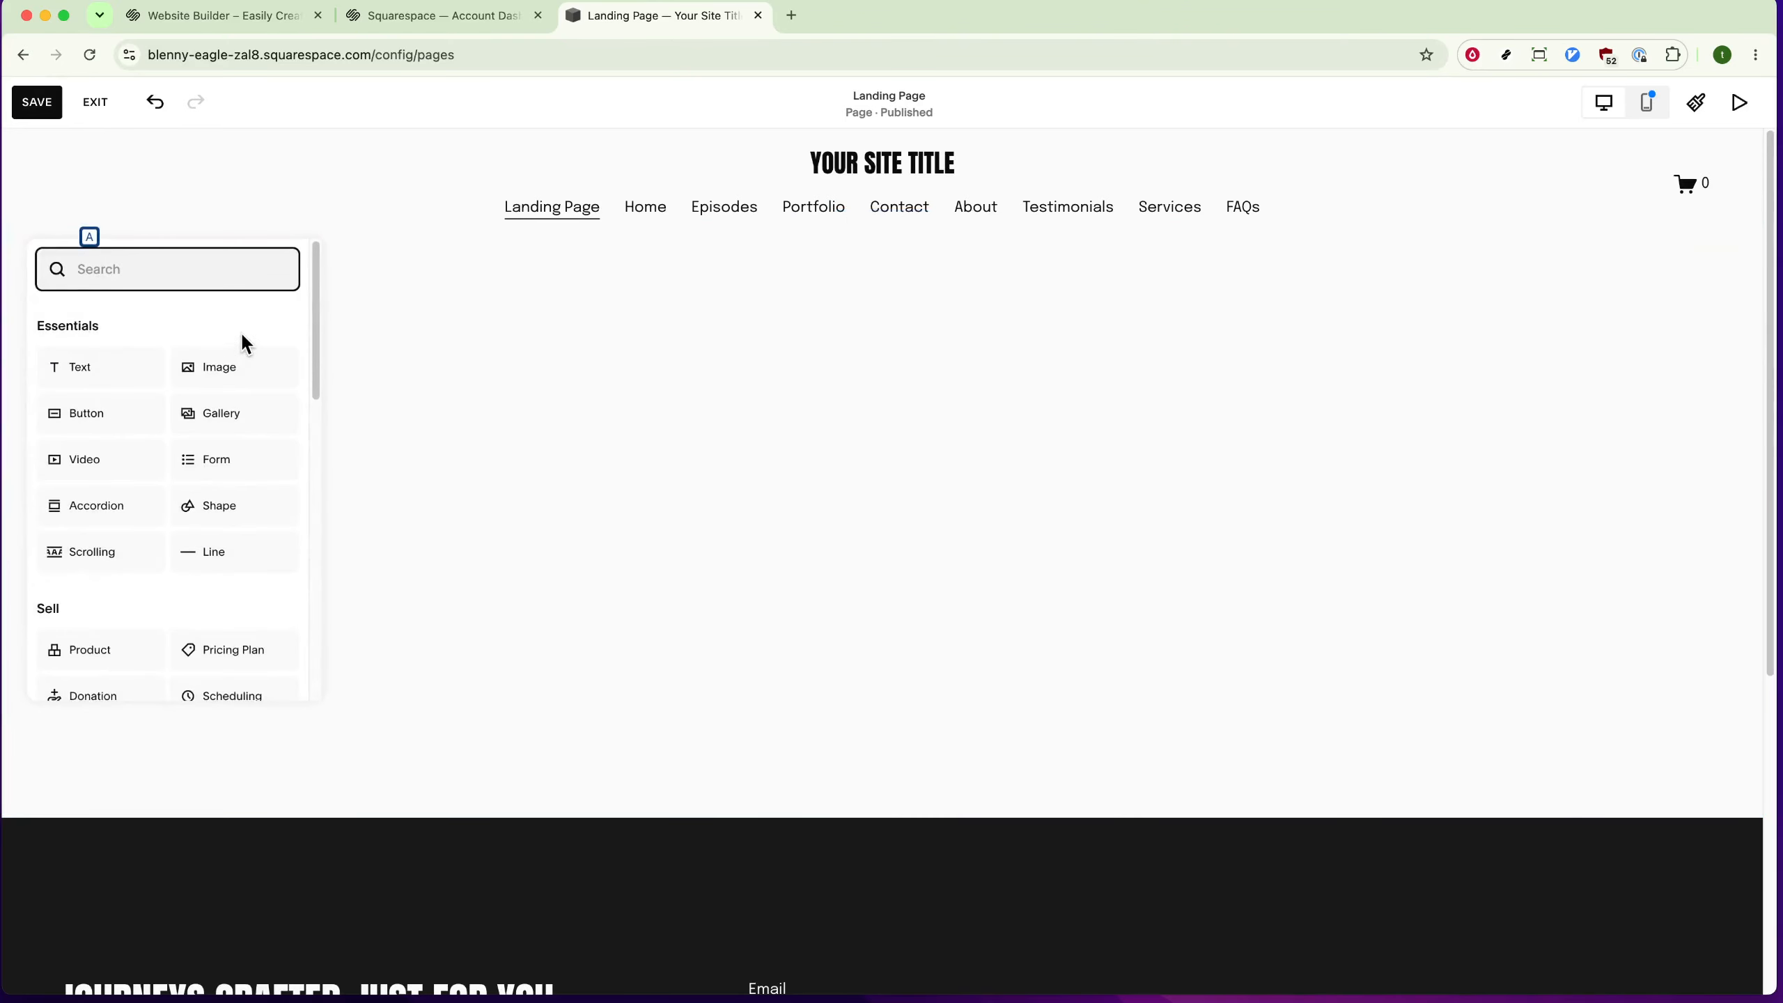
pyautogui.click(239, 360)
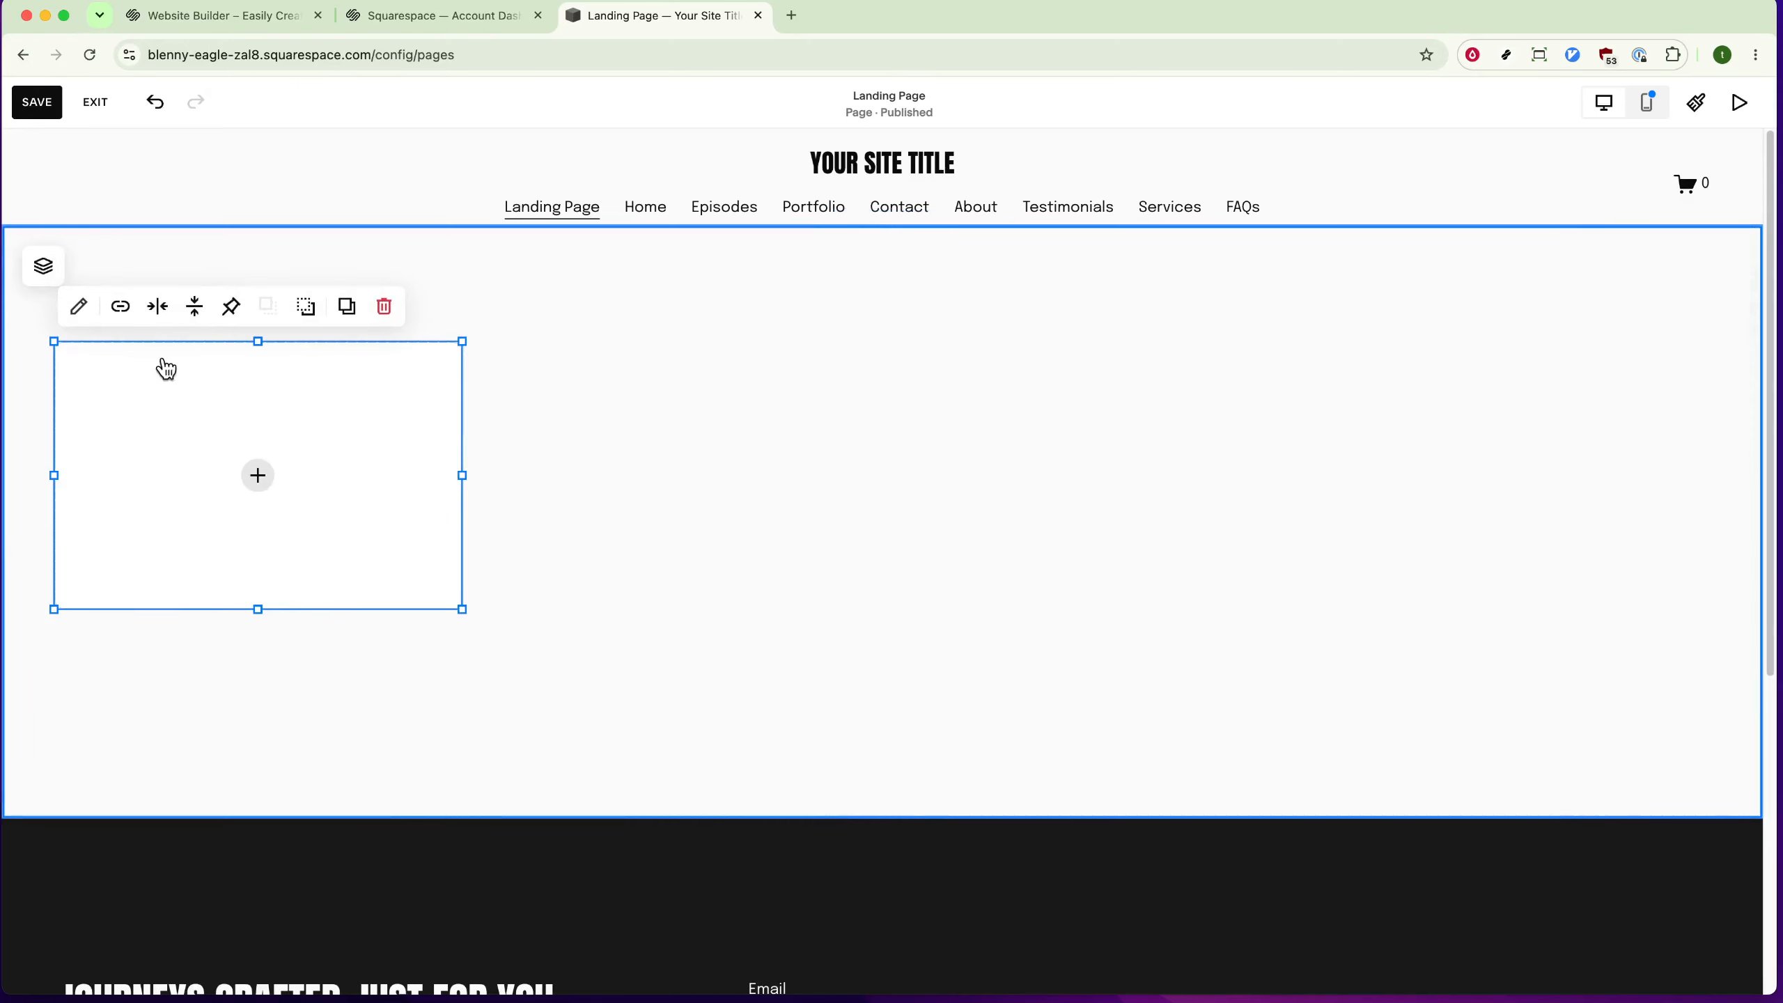
pyautogui.click(254, 476)
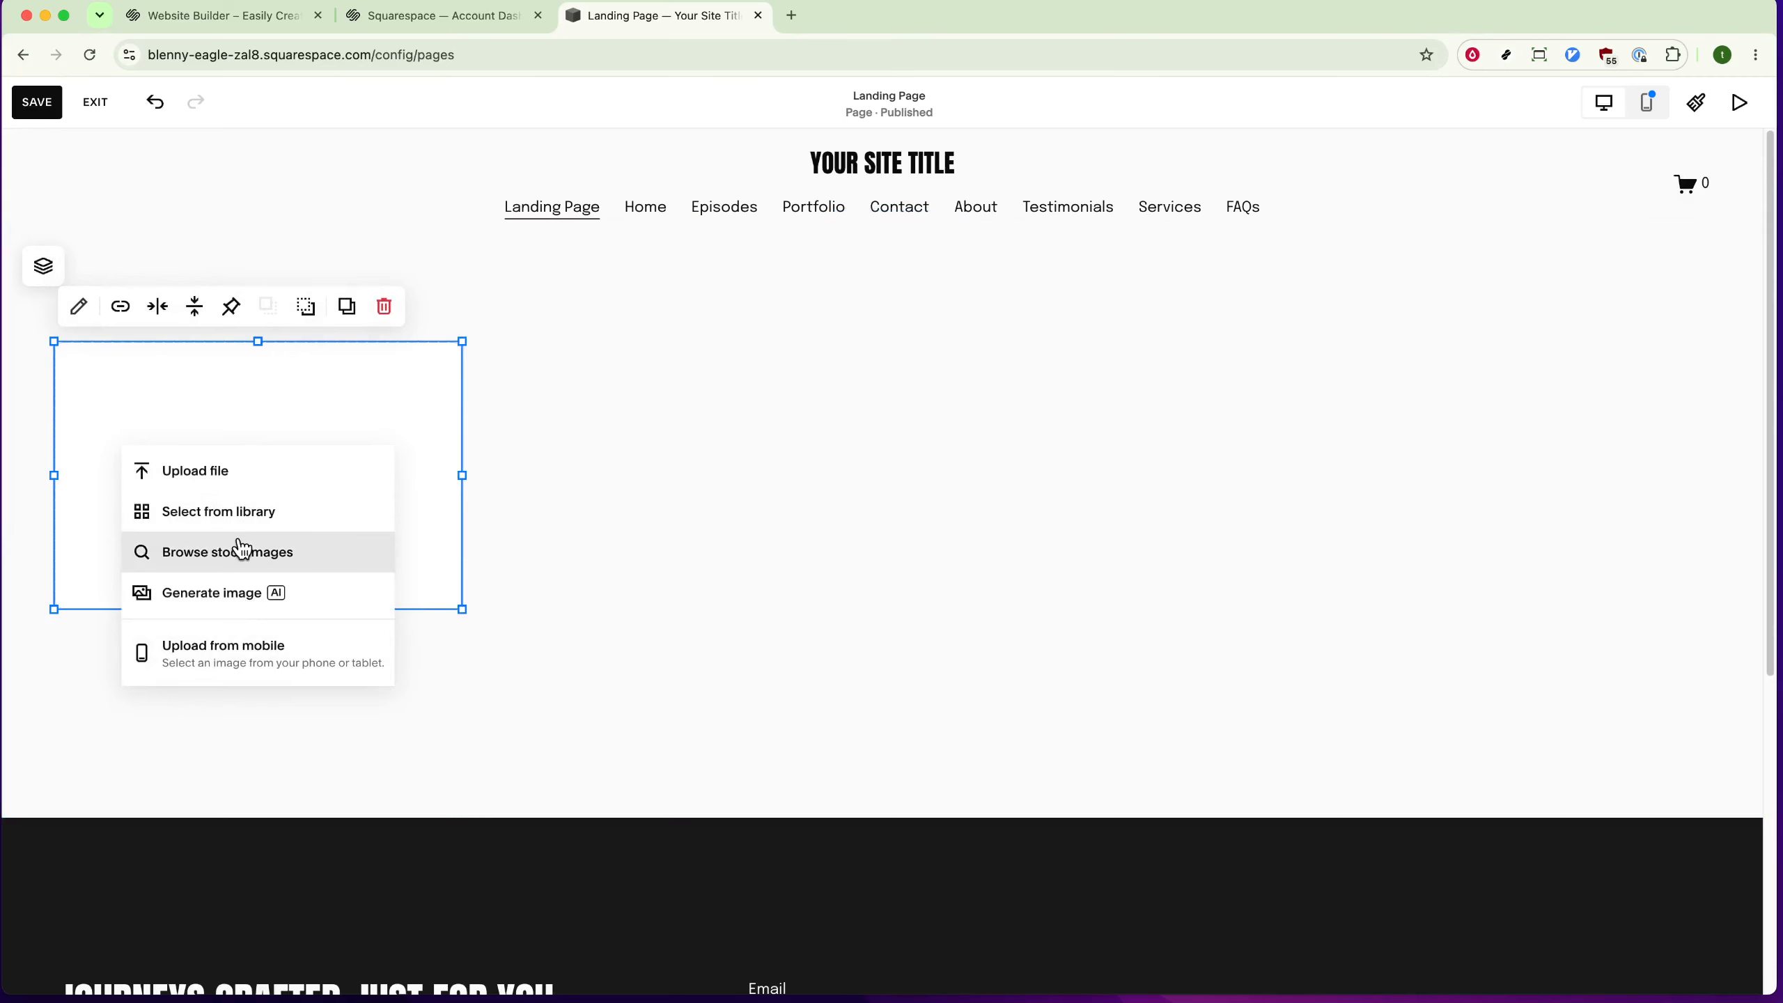
pyautogui.click(265, 531)
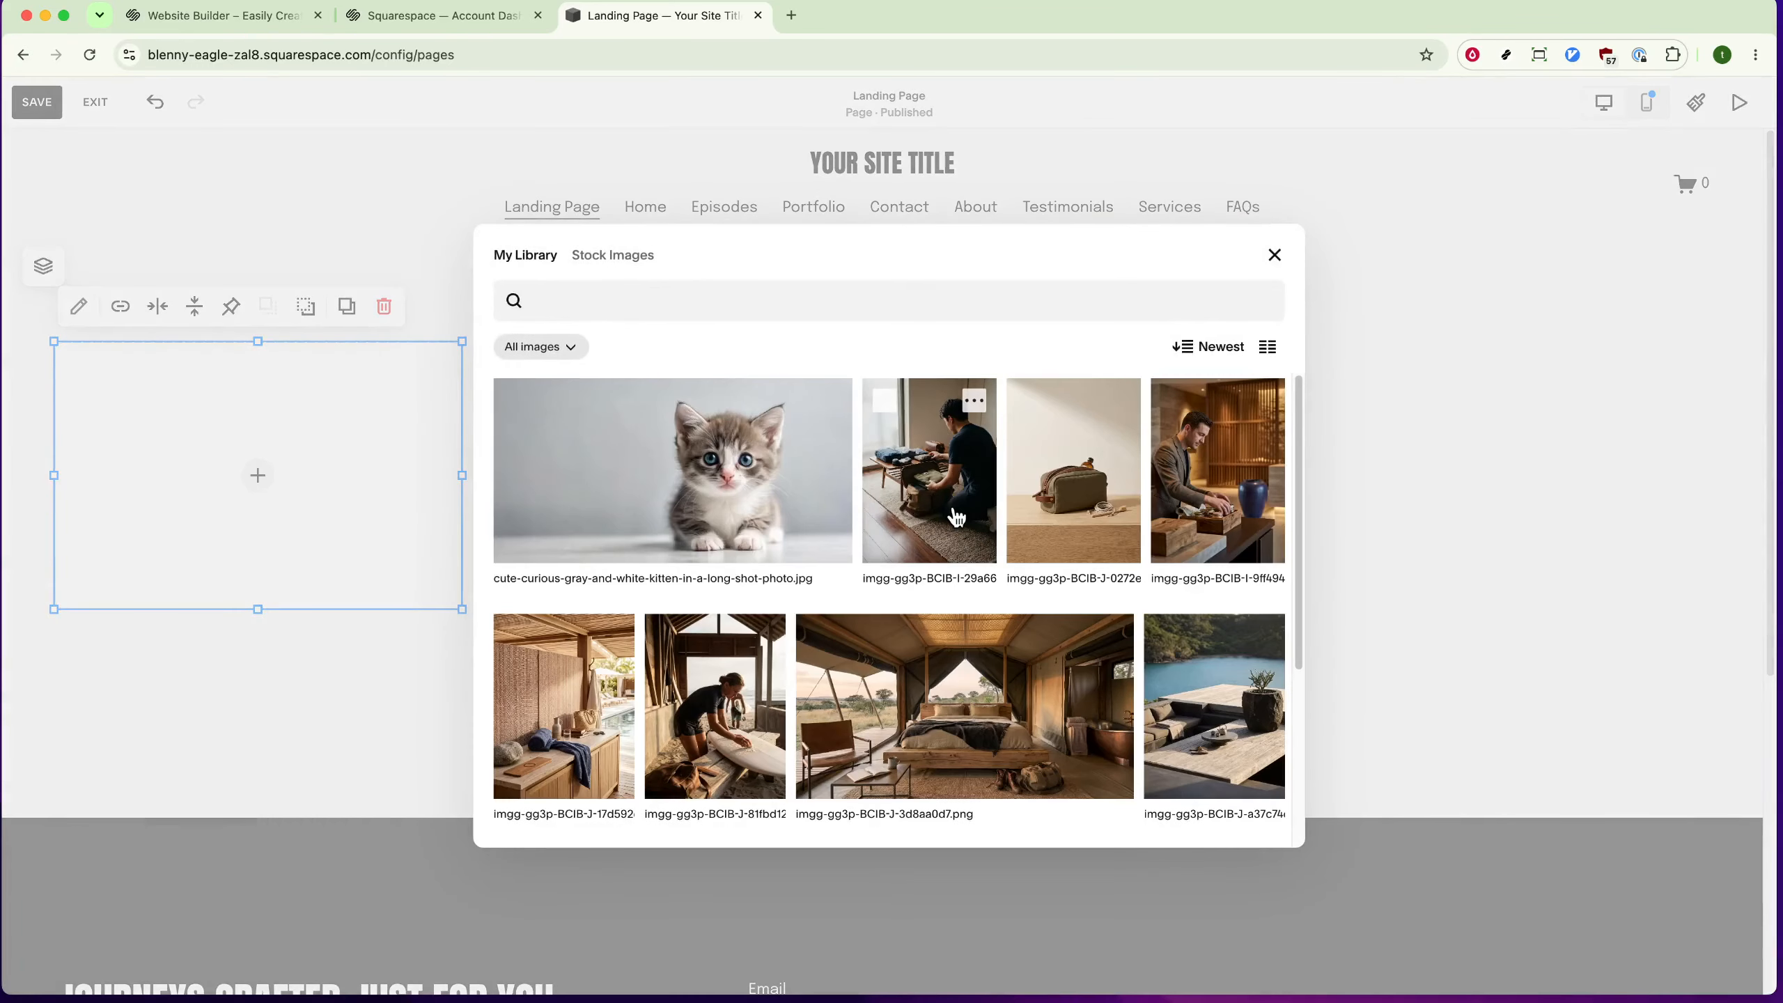
pyautogui.click(806, 531)
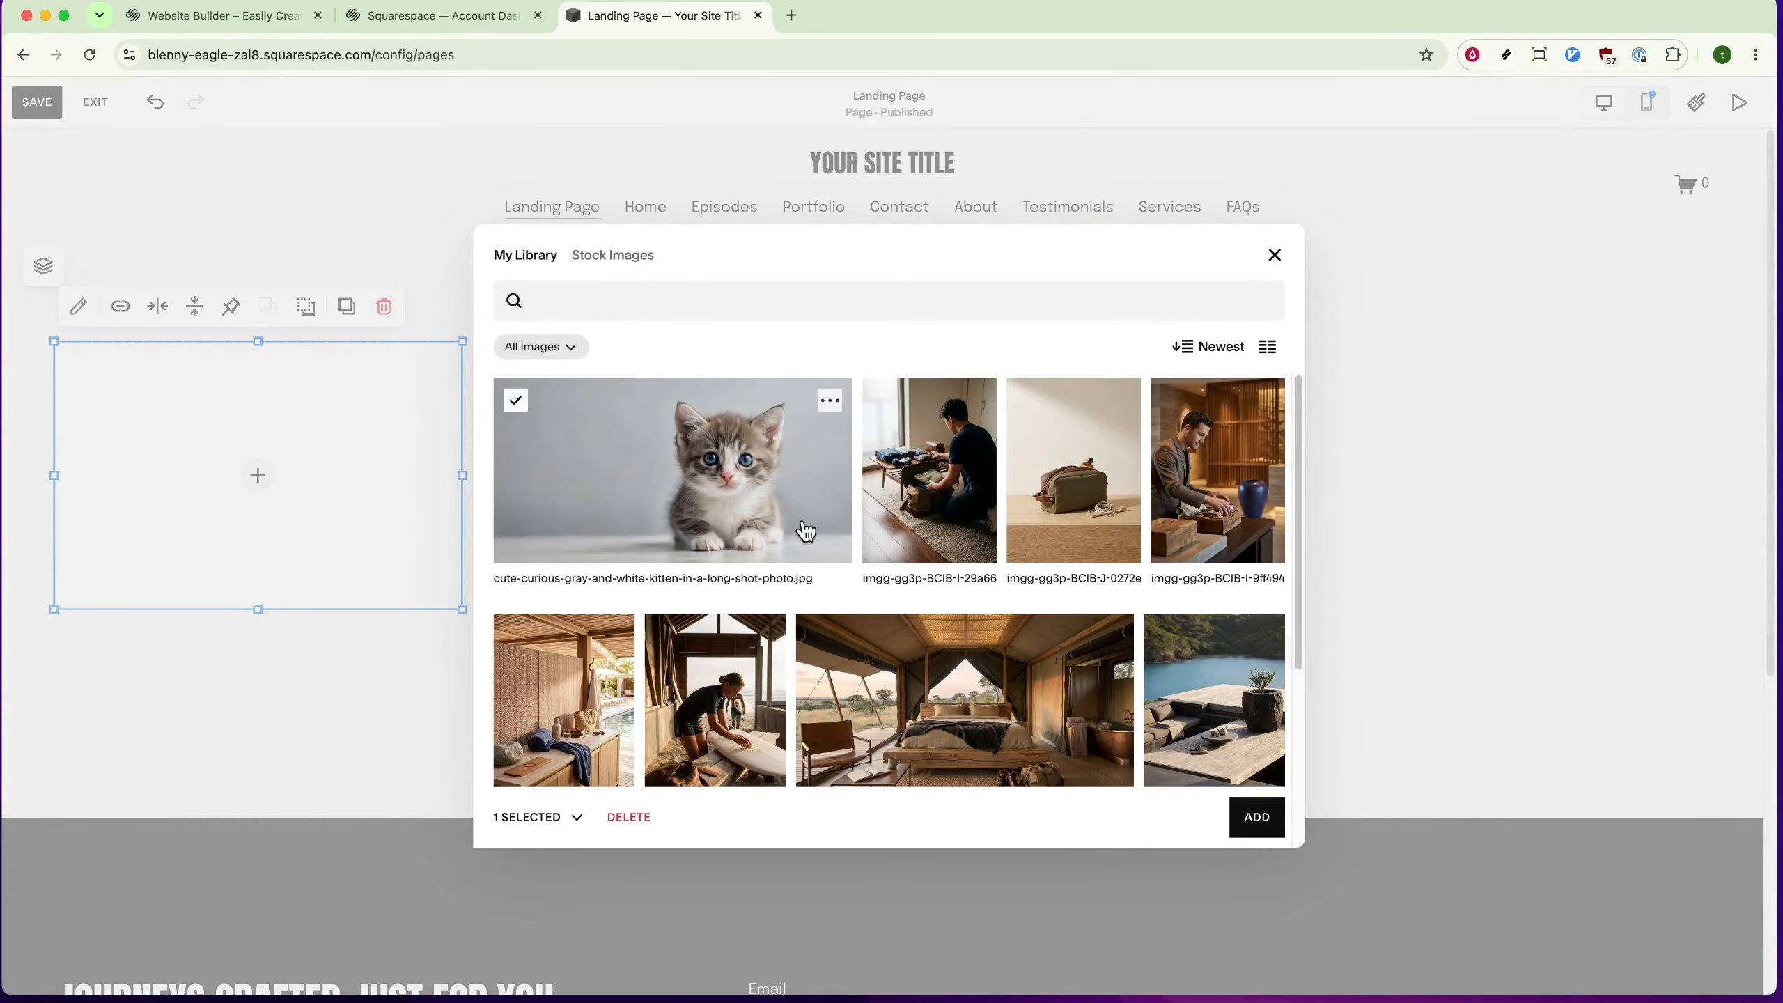
pyautogui.click(1256, 816)
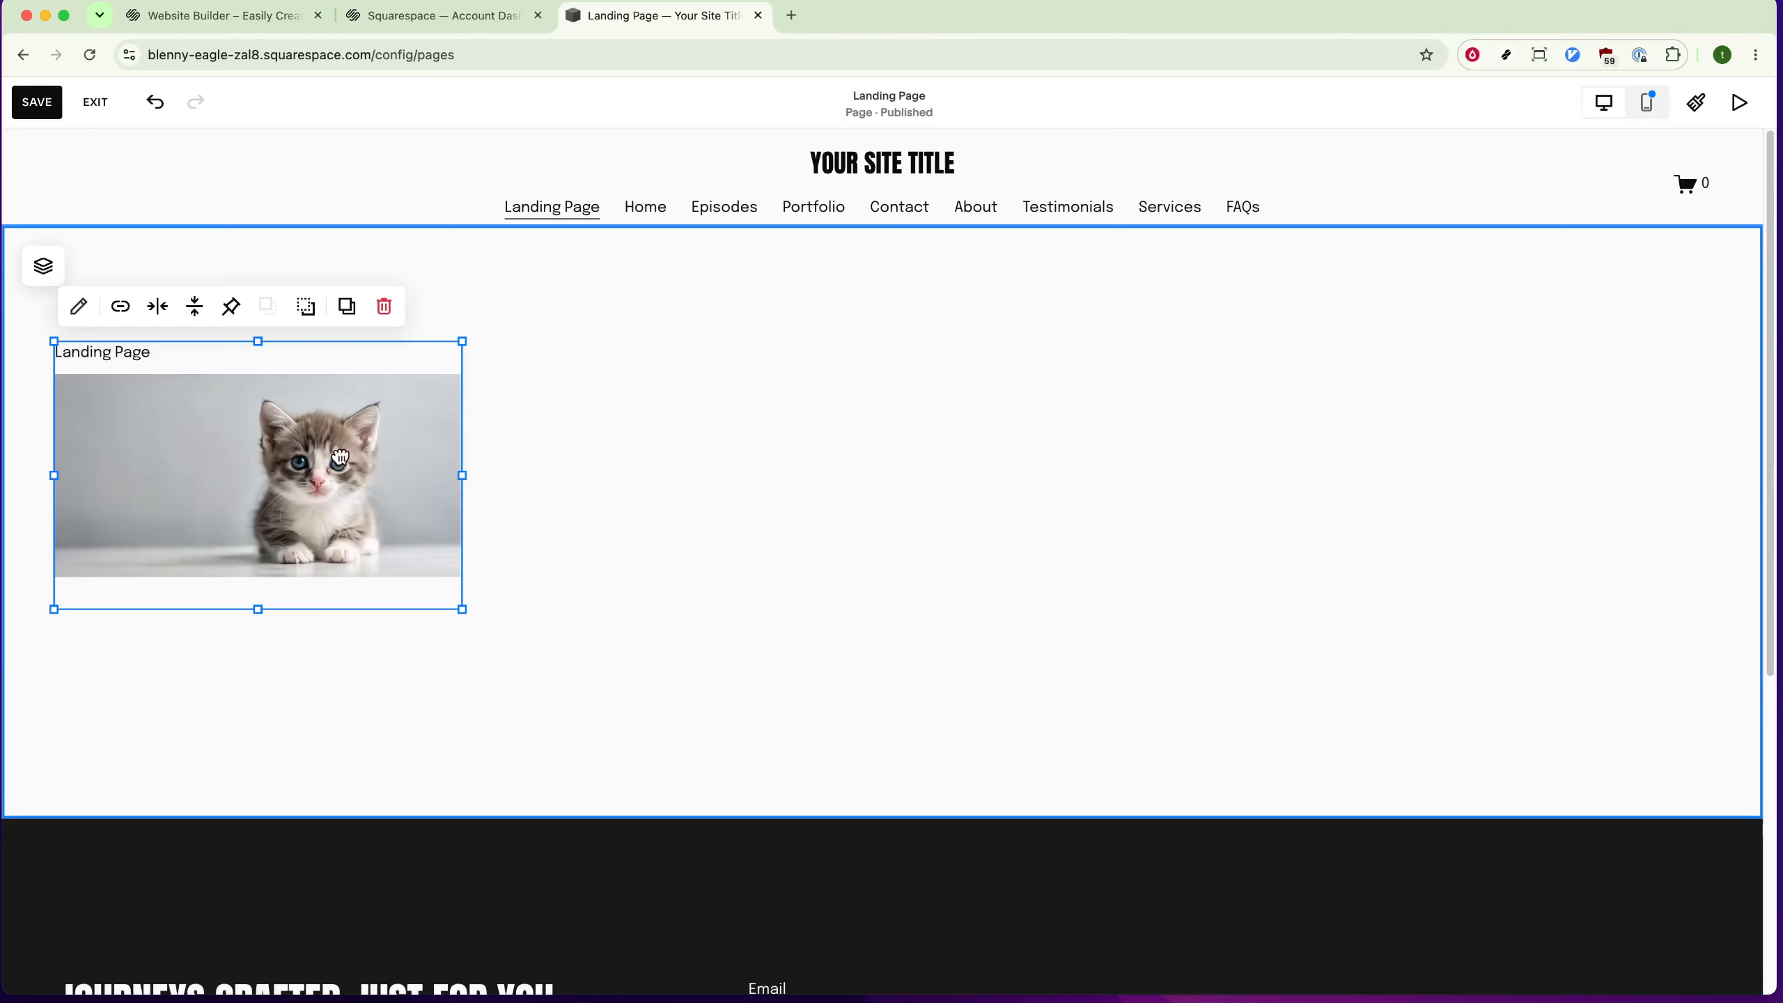
# Move the kitten image into the right half of the section, clear of the text, and enlarge it to about double size.
pyautogui.moveTo(284, 457); pyautogui.dragTo(1186, 503)
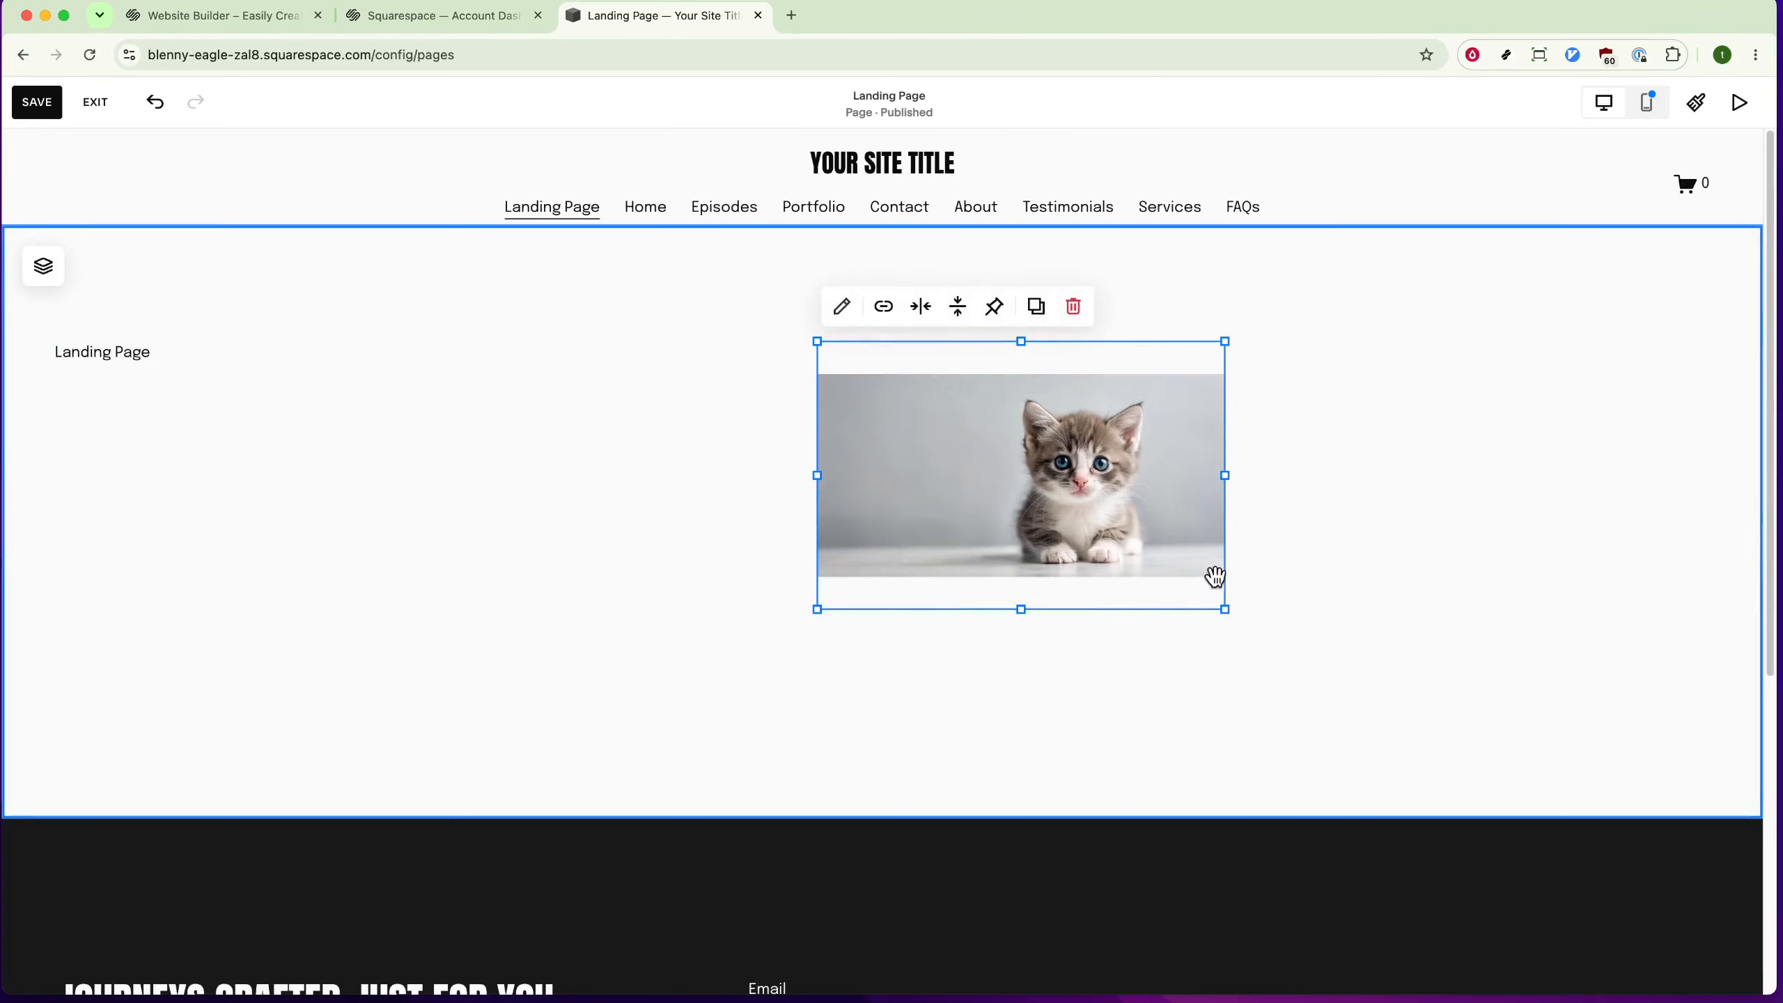
pyautogui.moveTo(1226, 612); pyautogui.dragTo(1680, 906)
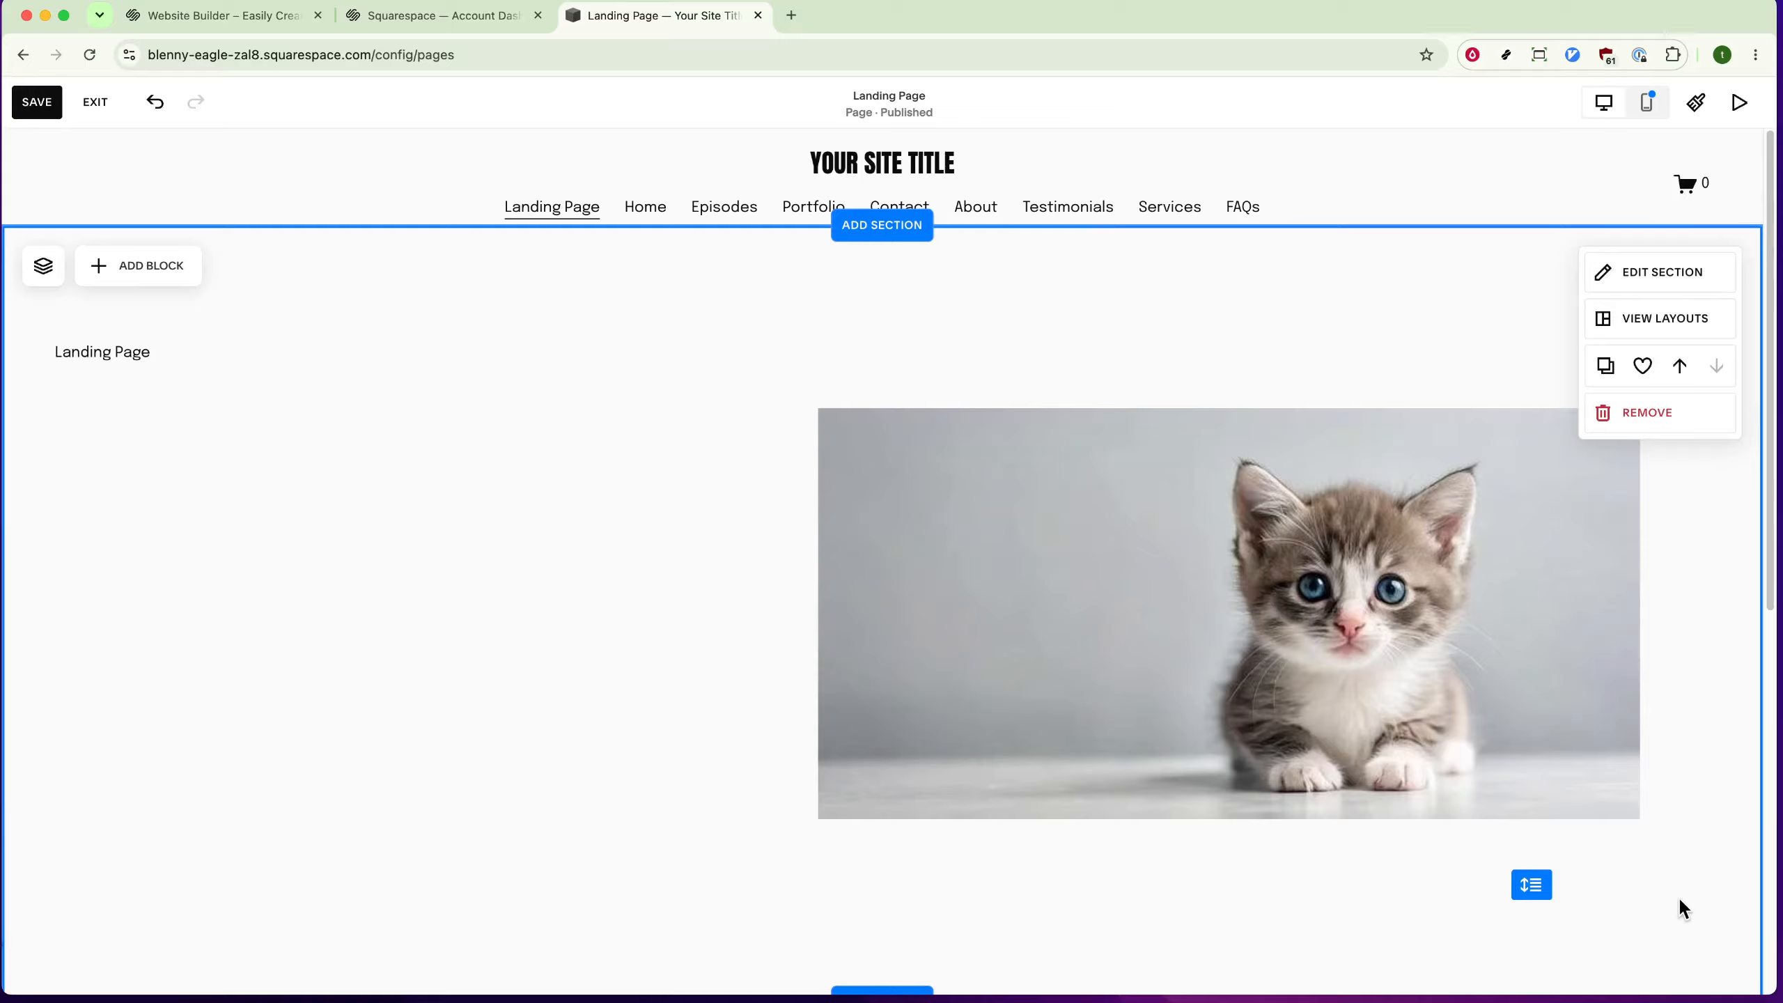
pyautogui.click(91, 363)
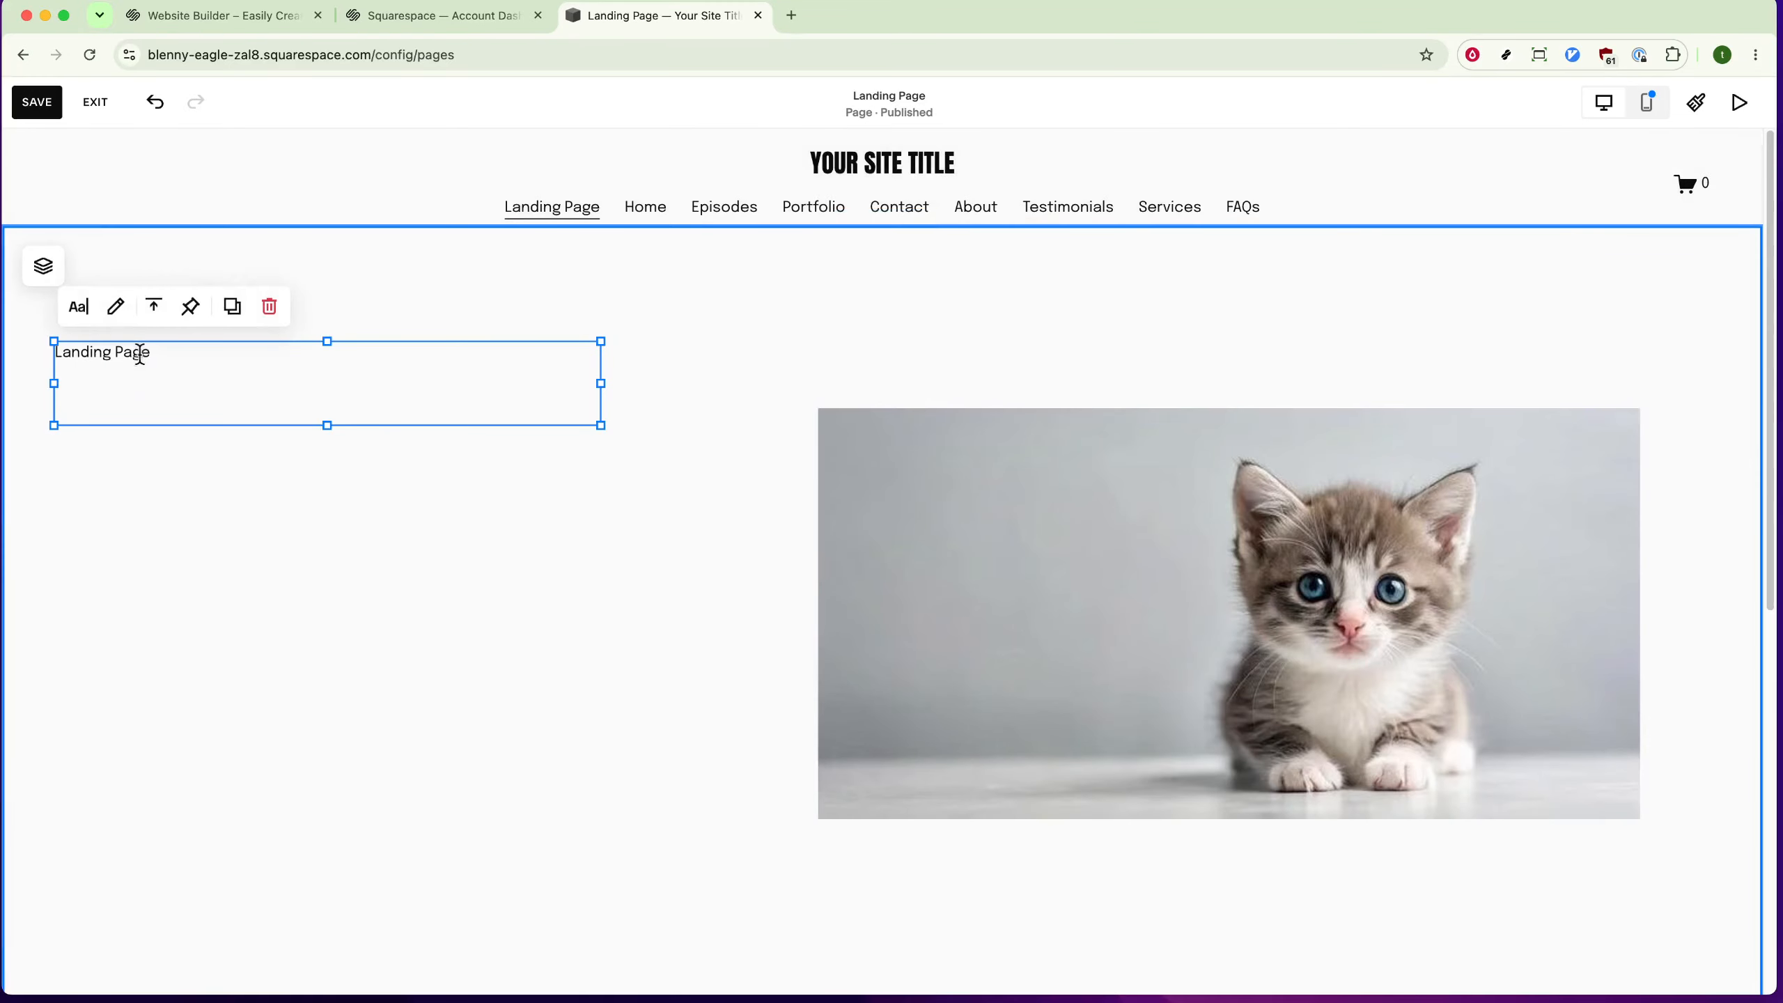
pyautogui.press('super+a')
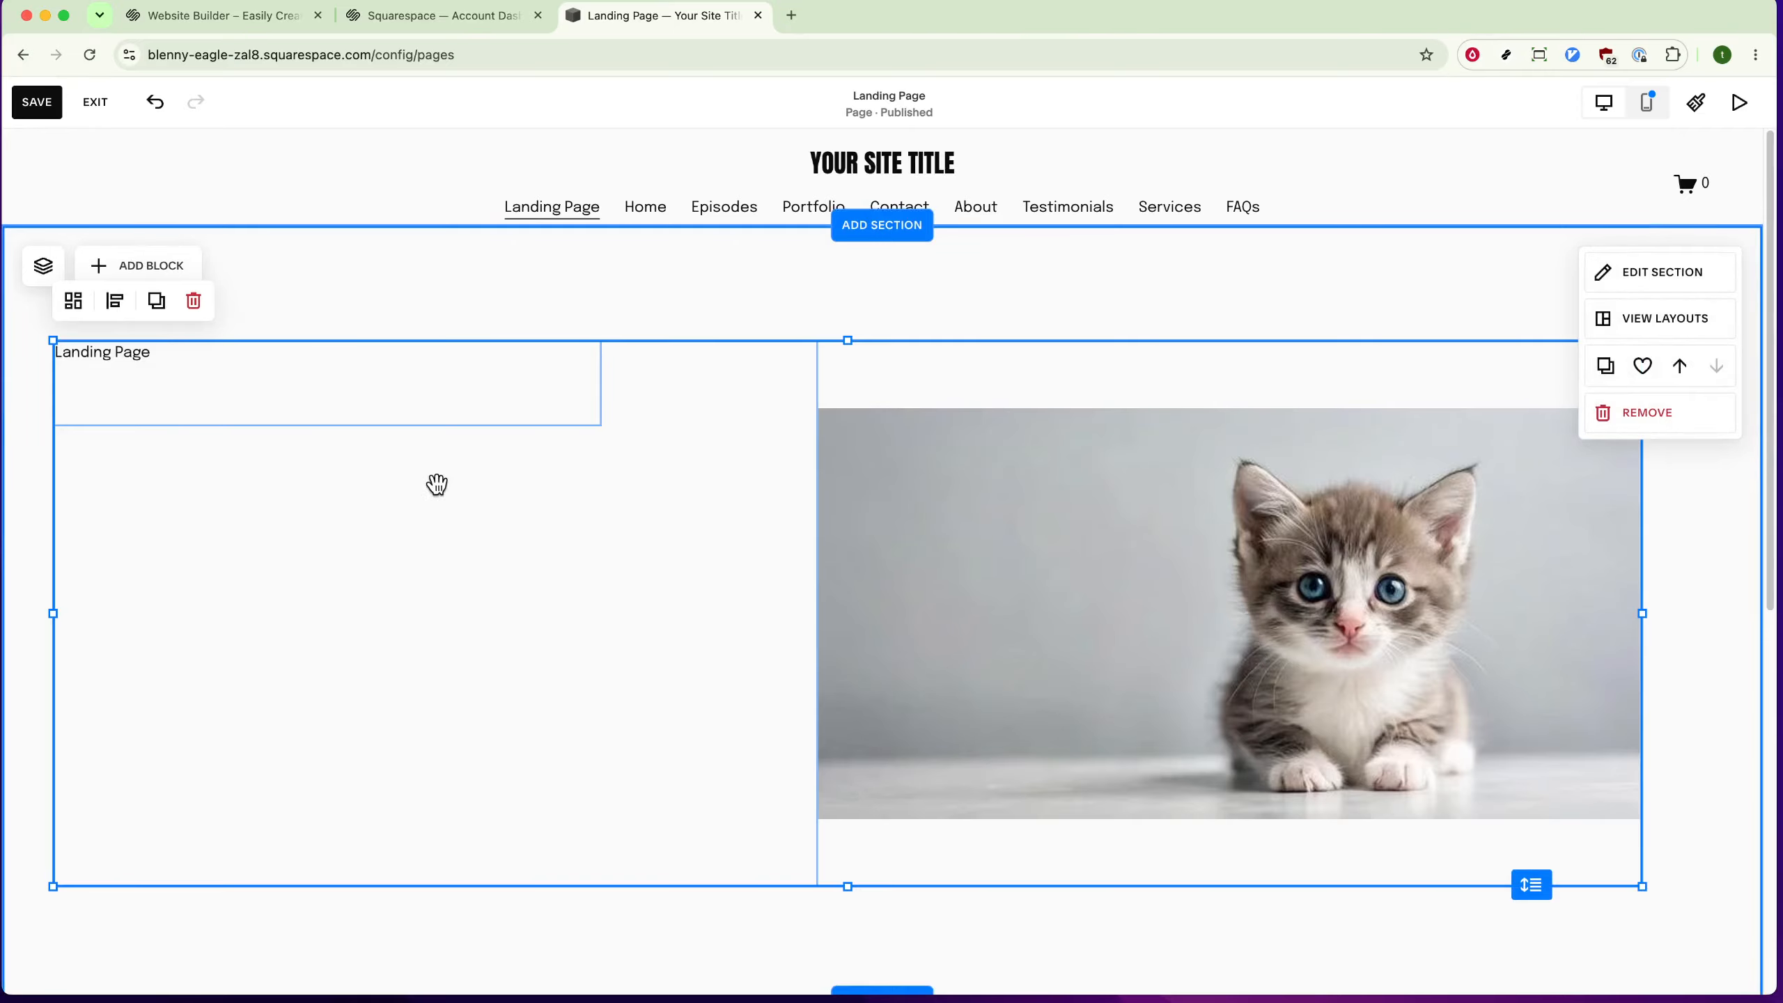
pyautogui.click(567, 314)
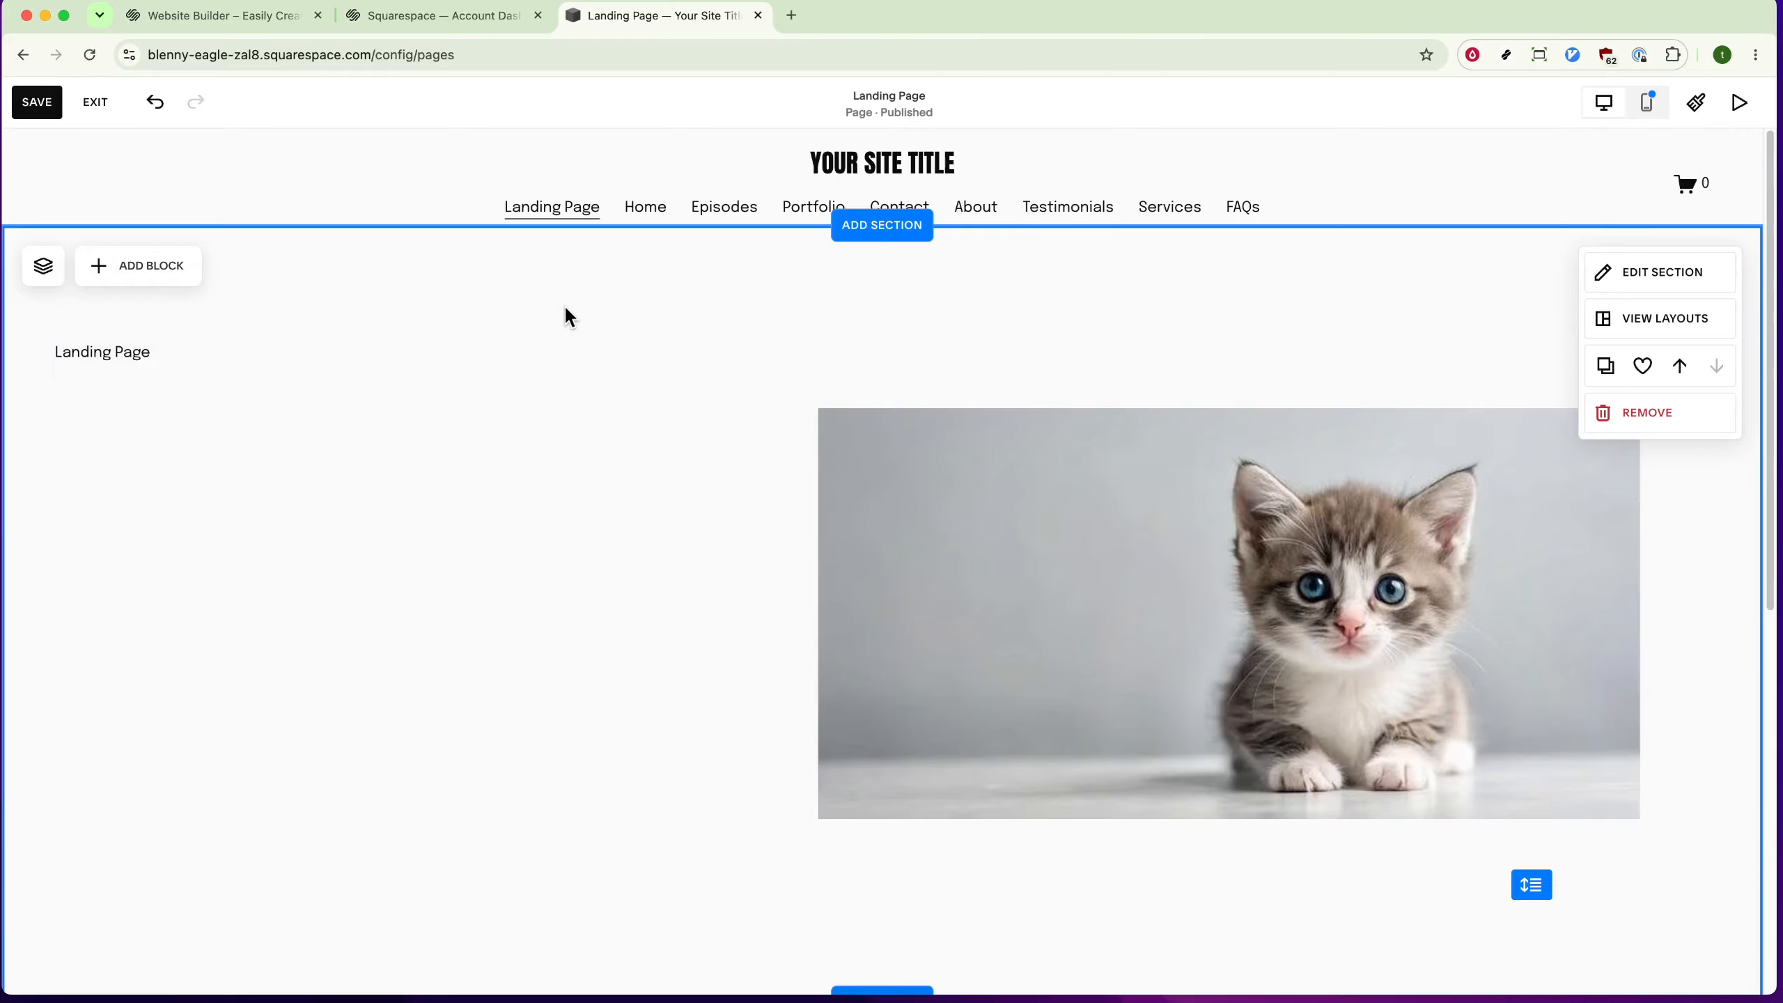
# Apply the Heading 1 style to the "Landing Page" text.
pyautogui.click(277, 367)
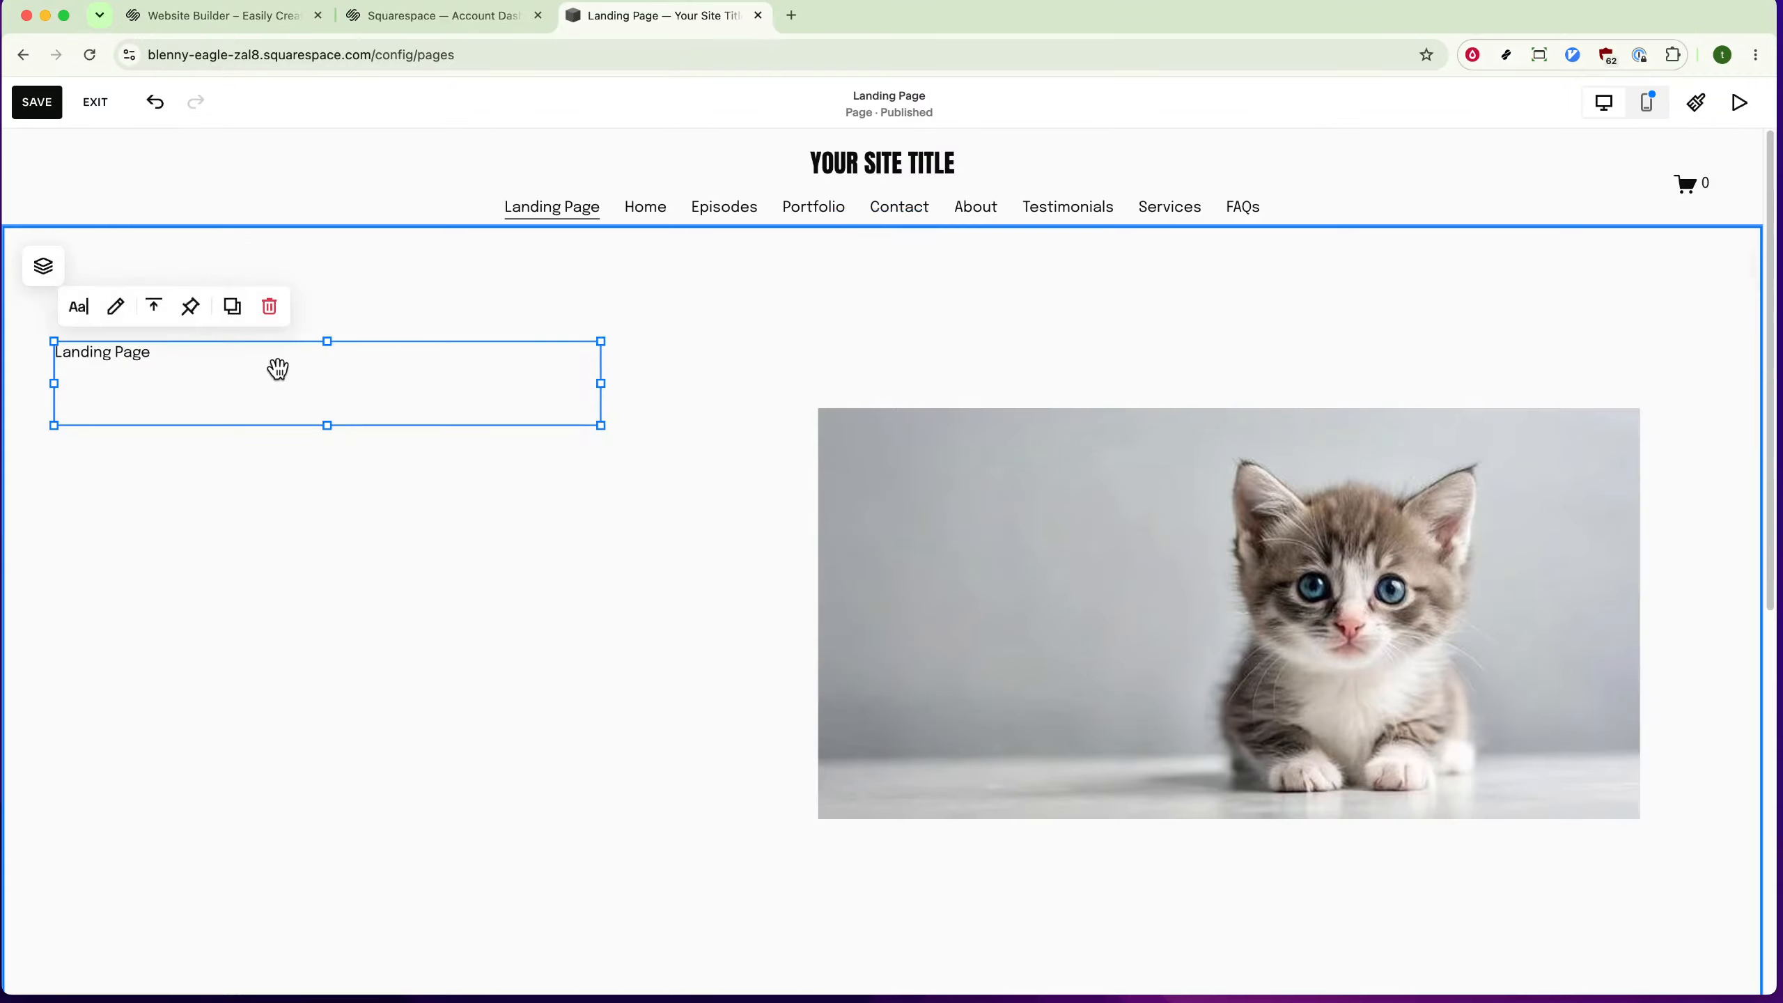
pyautogui.click(227, 347)
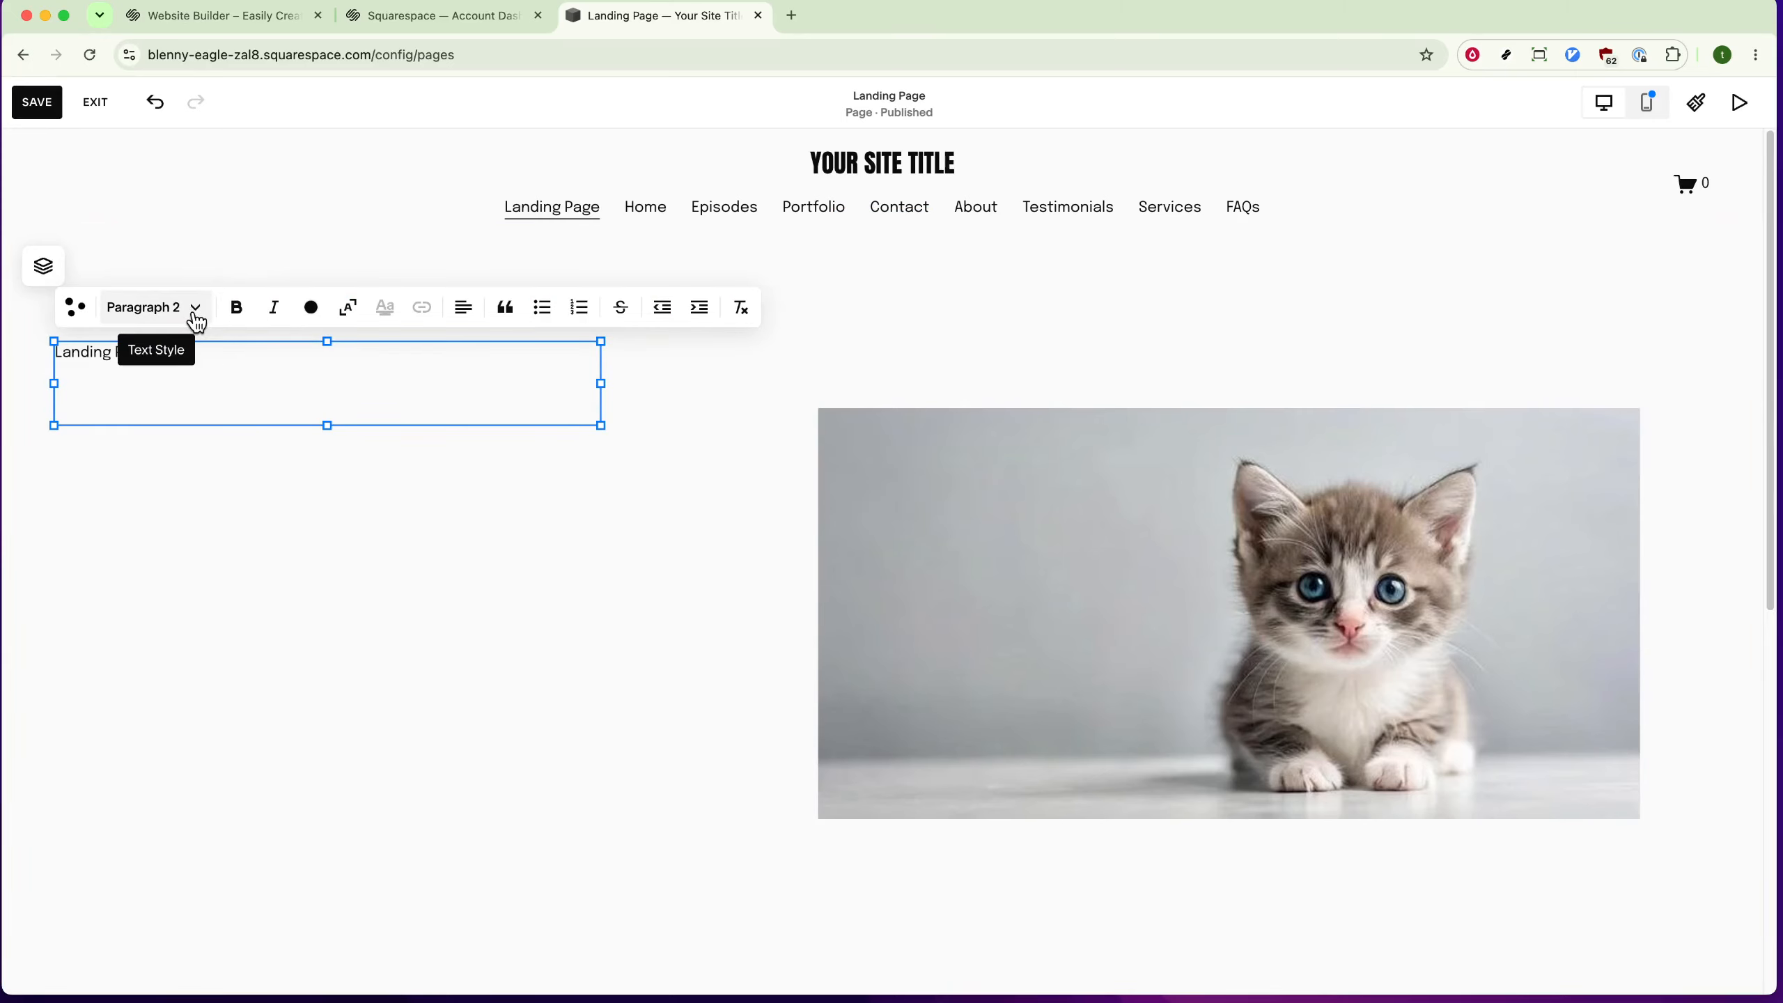
pyautogui.click(197, 321)
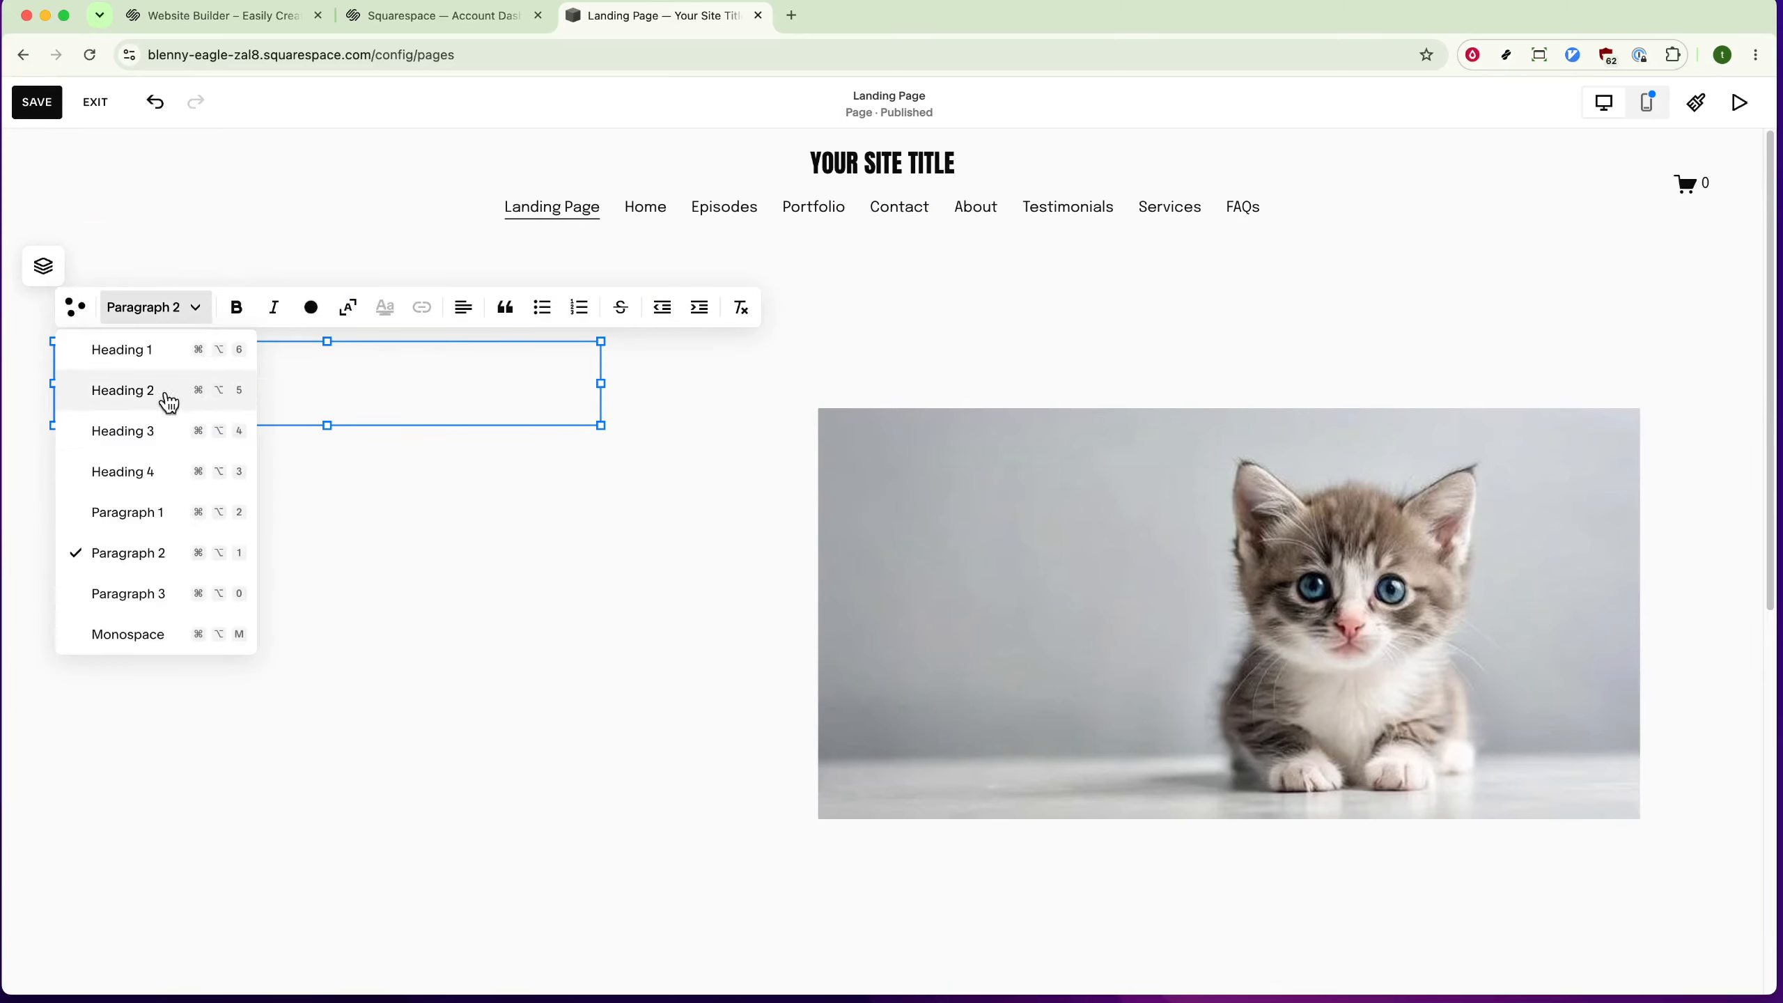
pyautogui.click(169, 372)
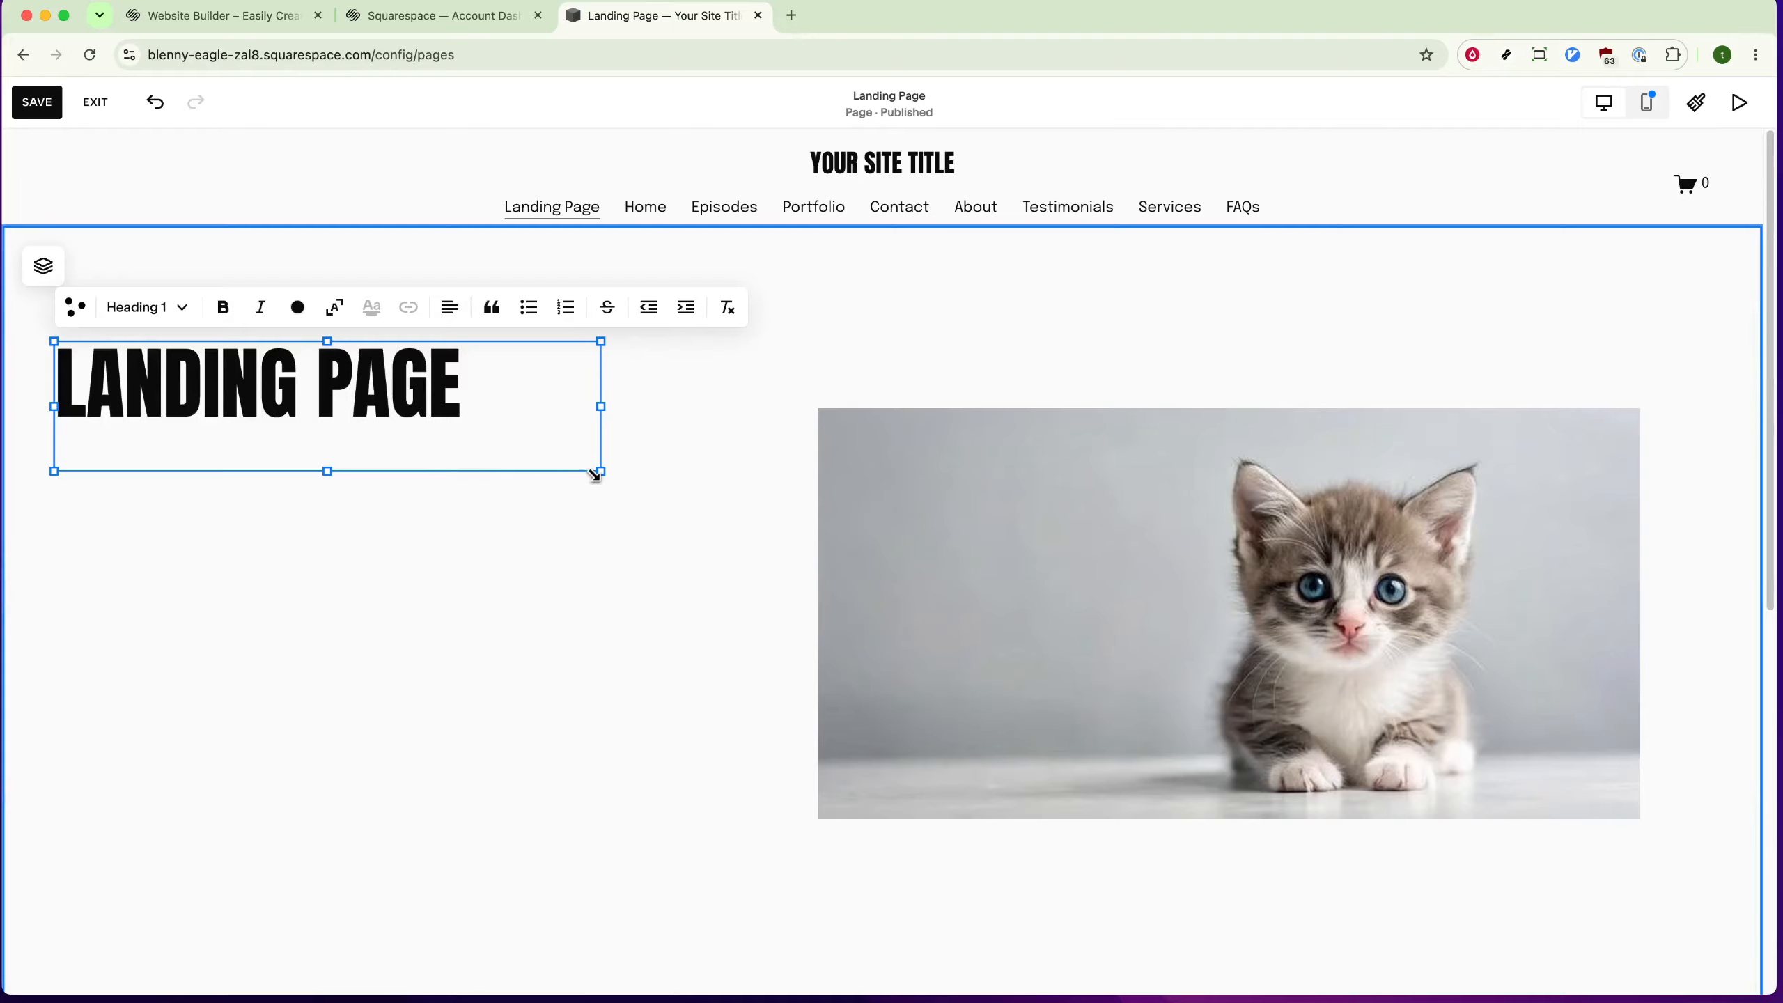
# Enlarge the "Landing Page" text block towards the kitten image and scale its text to fill the block's width.
pyautogui.moveTo(601, 473); pyautogui.dragTo(739, 749)
pyautogui.click(385, 378)
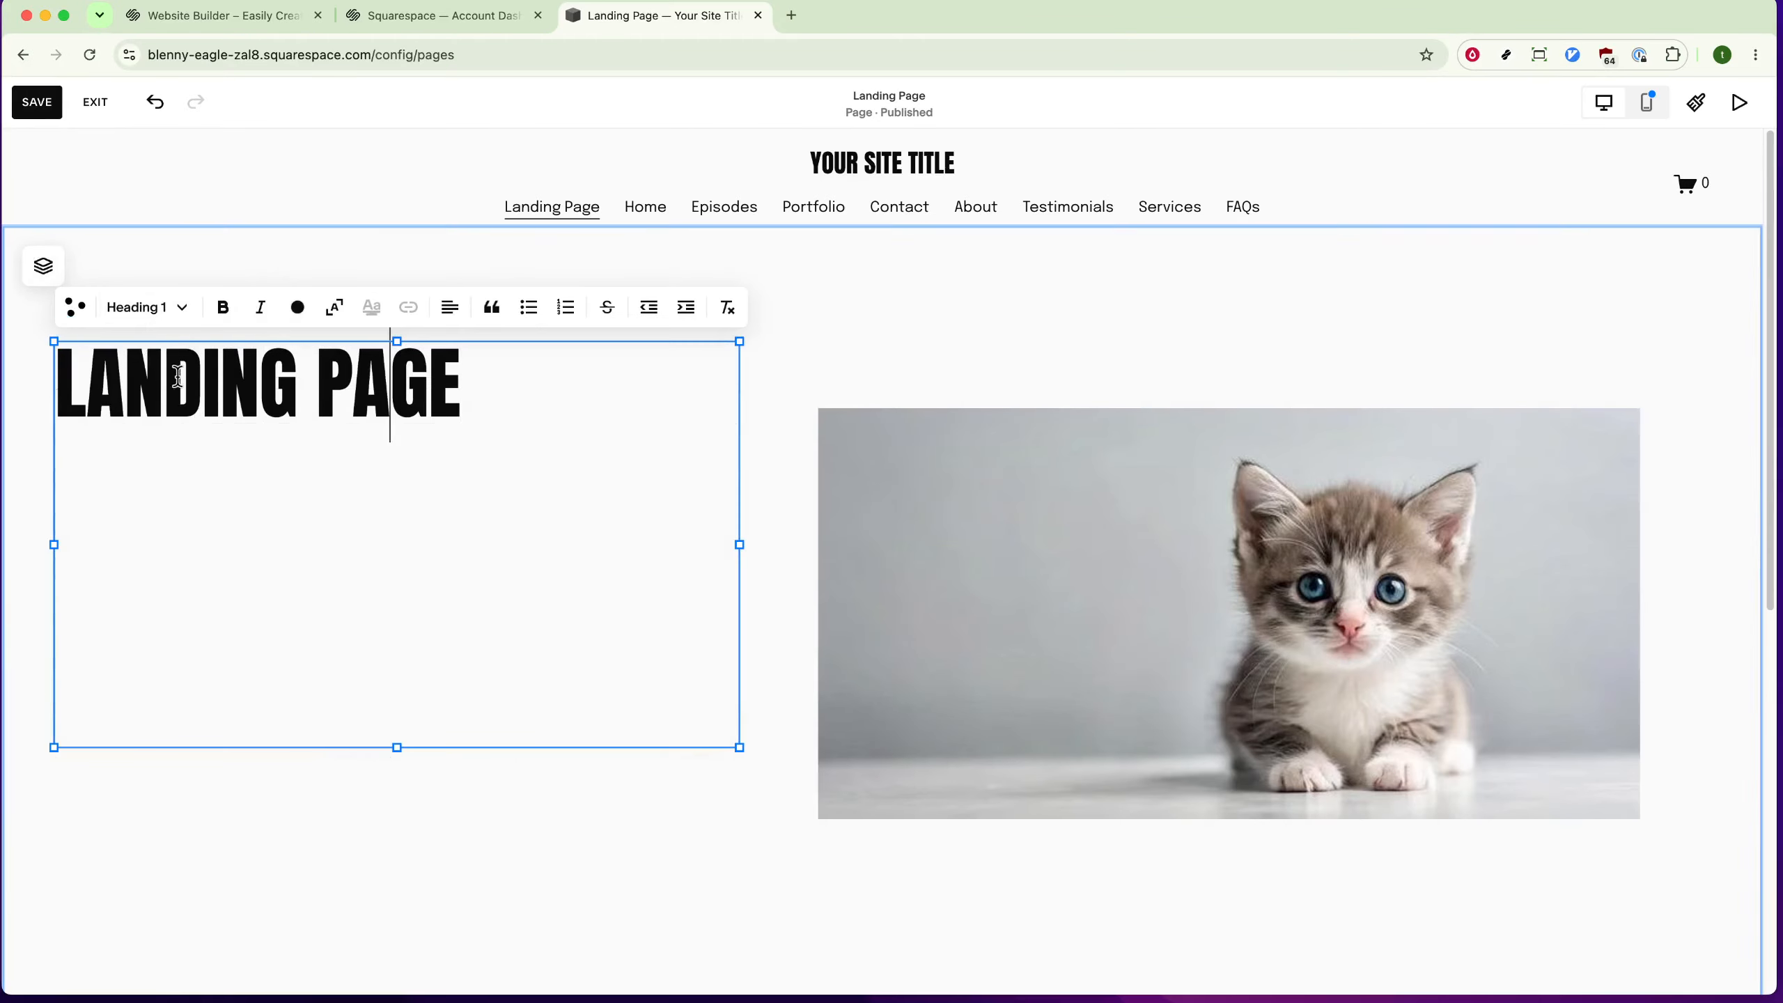
pyautogui.tripleClick(395, 383)
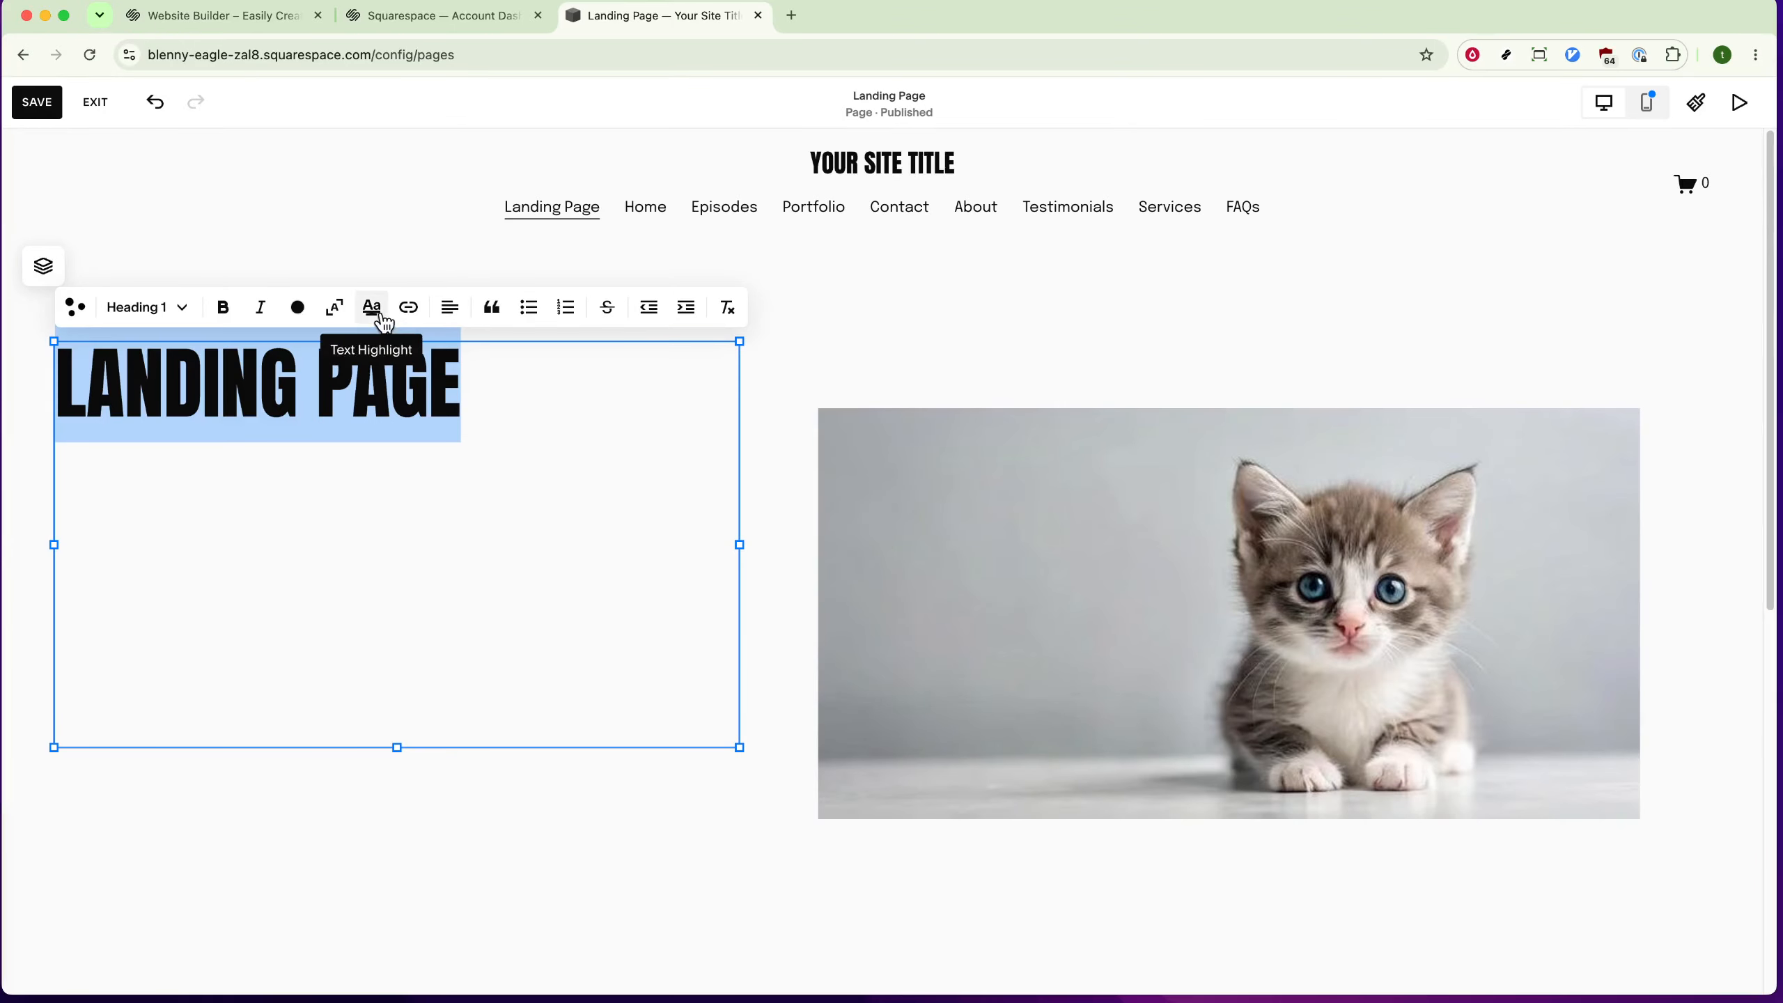
pyautogui.click(336, 309)
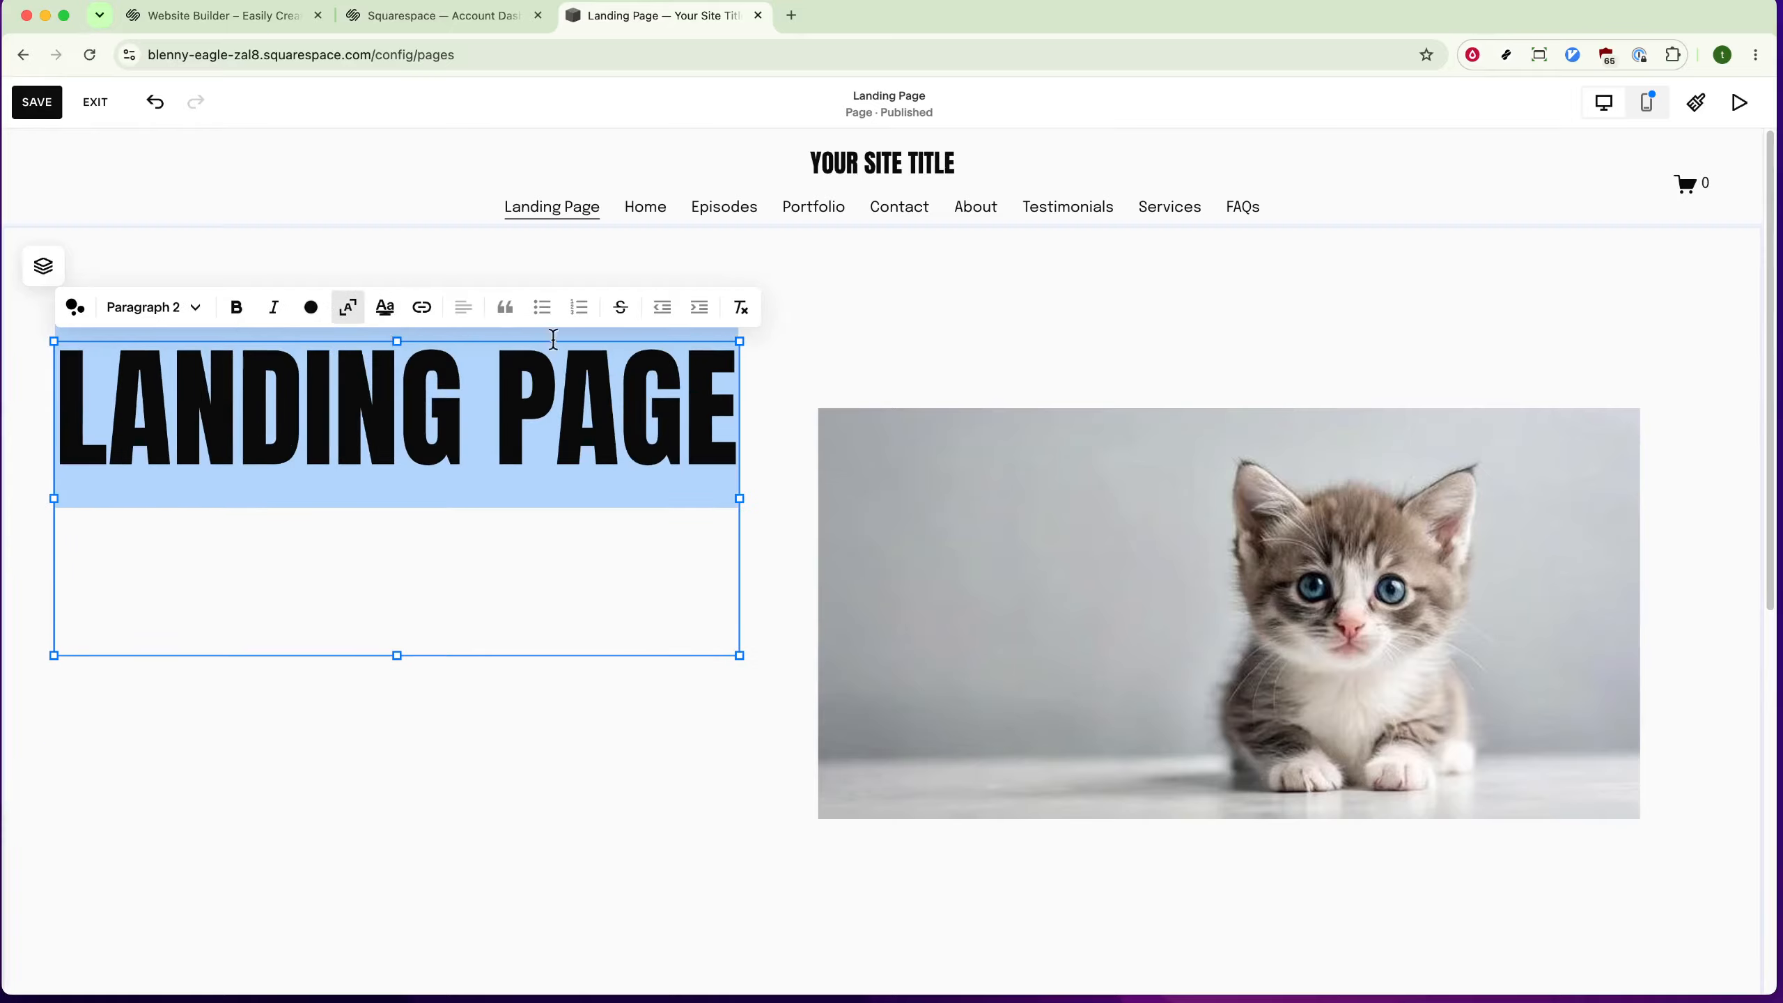